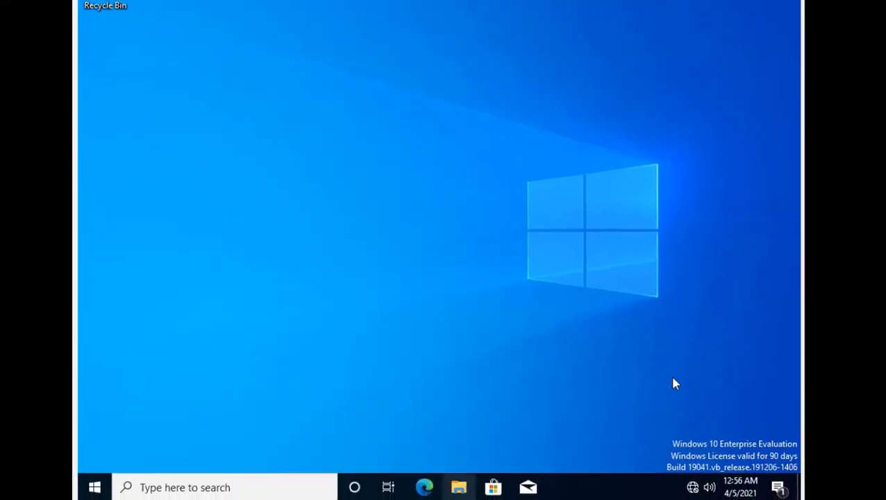
Go from the tray's Network & Internet settings through Ethernet to the Network Connections adapter list
{"action": "left_click", "coordinate": [693, 488]}
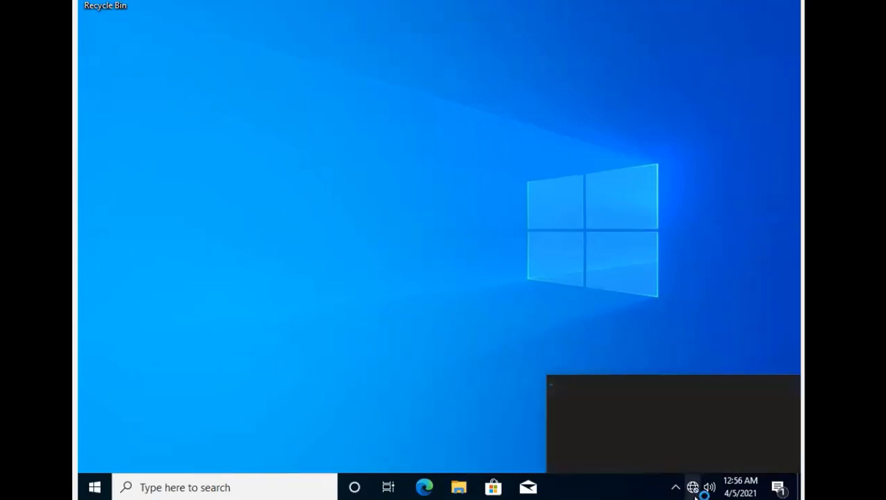
{"action": "left_click", "coordinate": [647, 458]}
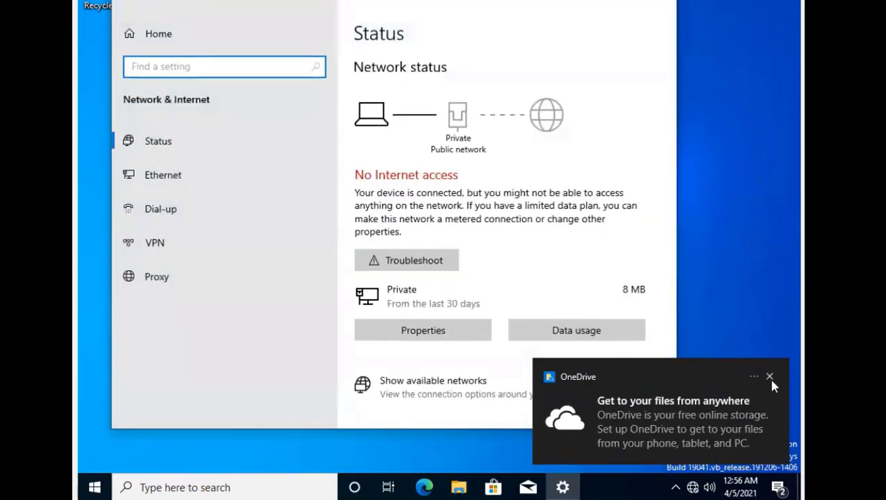
{"action": "left_click", "coordinate": [770, 376]}
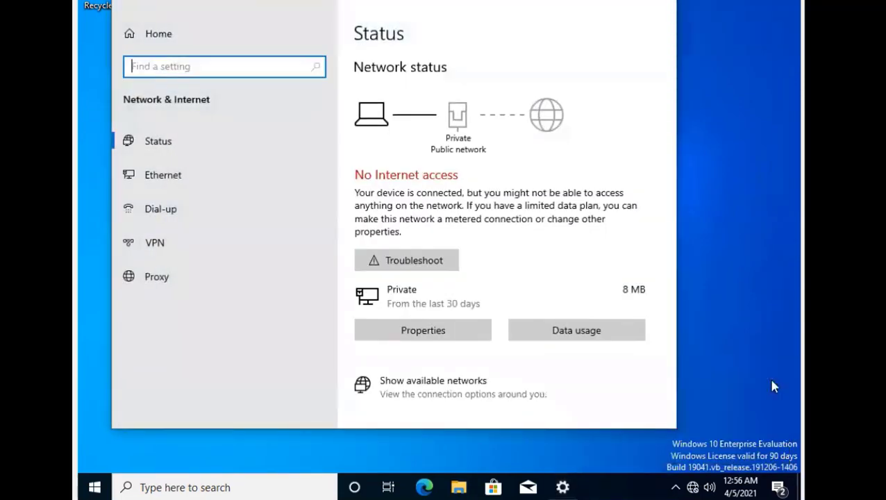
{"action": "left_click", "coordinate": [183, 178]}
{"action": "left_click", "coordinate": [367, 175]}
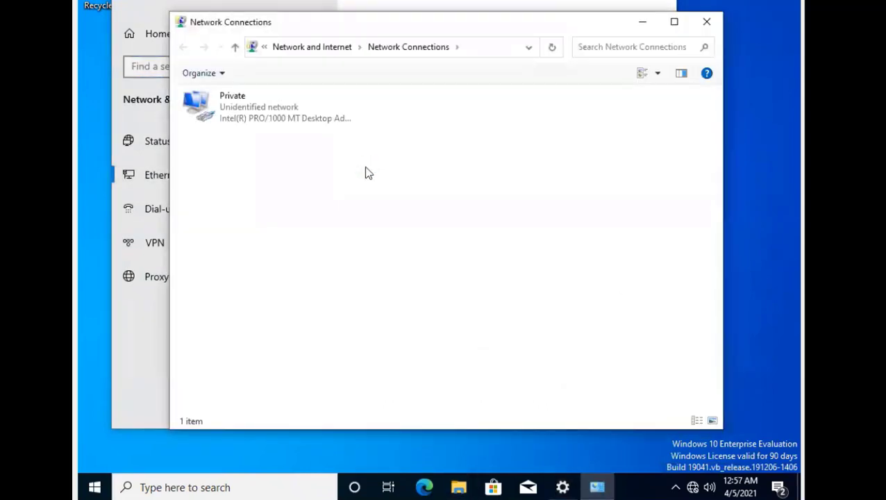
Open the Internet Protocol Version 4 (TCP/IPv4) Properties of the Private adapter
{"action": "right_click", "coordinate": [235, 111]}
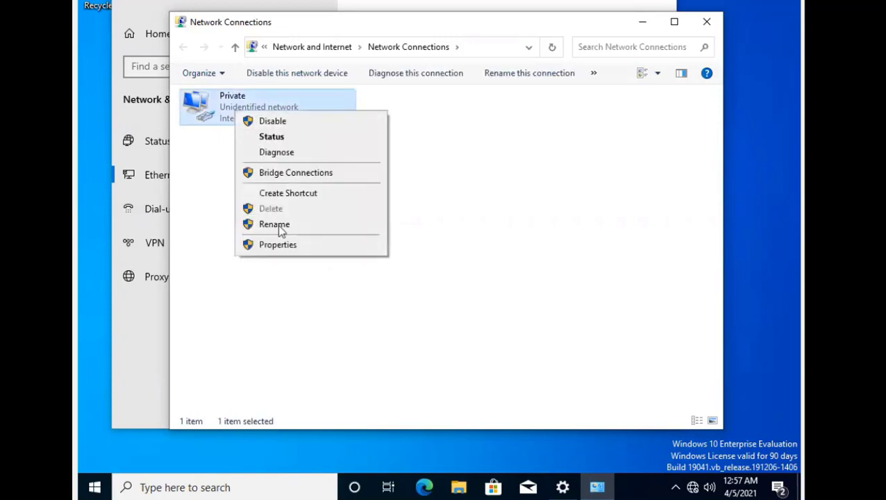
{"action": "left_click", "coordinate": [276, 248]}
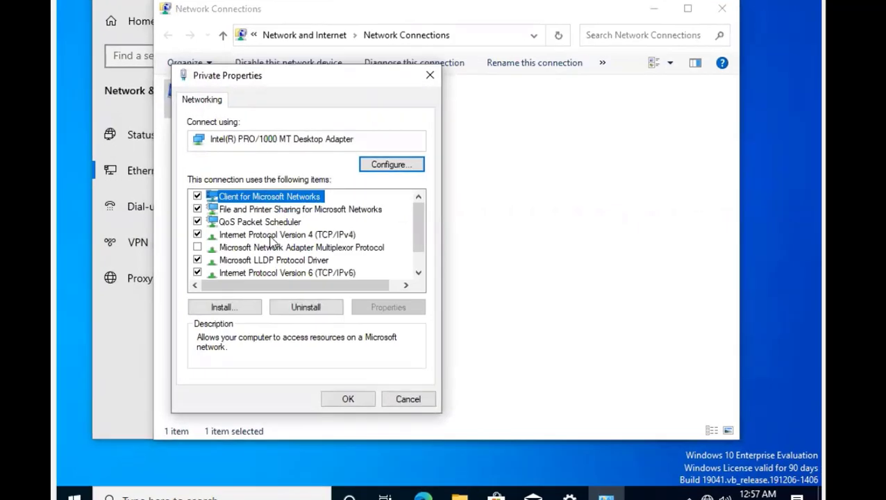
{"action": "left_click", "coordinate": [278, 235]}
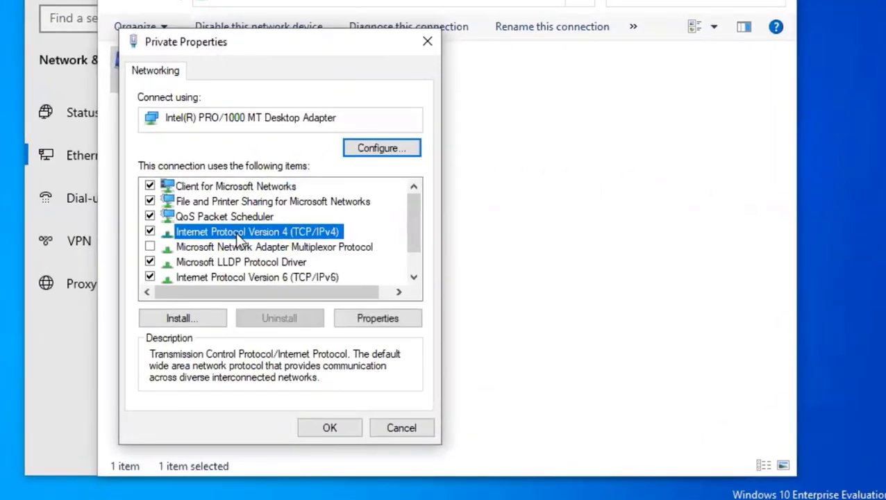
{"action": "left_click", "coordinate": [367, 321]}
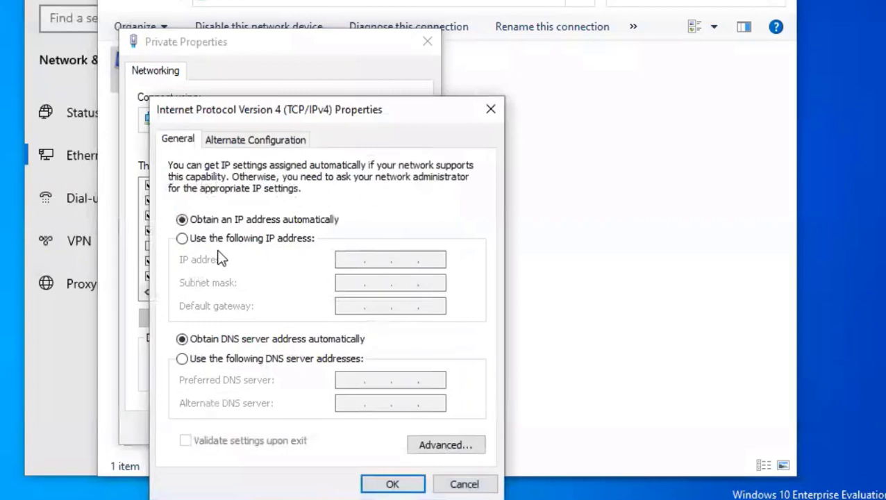
Set IP 192.168.1.4, mask 255.255.255.0, gateway 192.168.1.1 and DNS 192.168.1.2
{"action": "left_click", "coordinate": [217, 243]}
{"action": "left_click", "coordinate": [349, 259]}
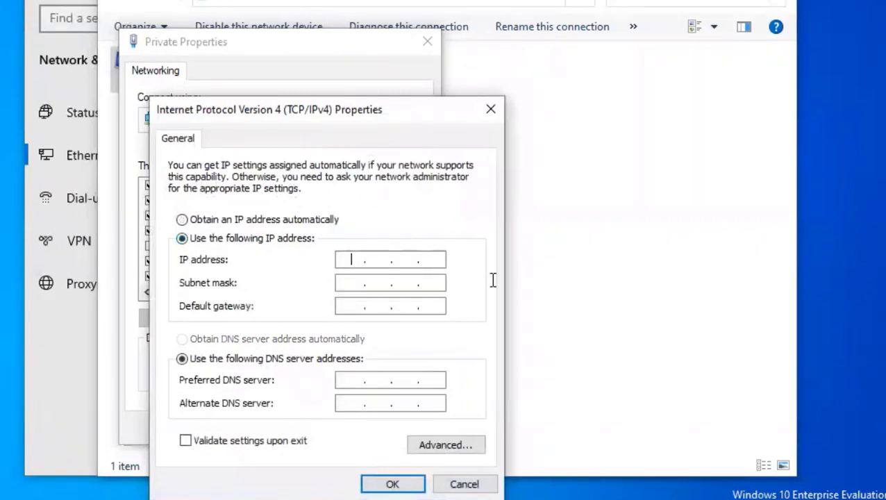
{"action": "type", "text": "192.168.1.4"}
{"action": "key", "text": "Tab"}
{"action": "left_click", "coordinate": [351, 305]}
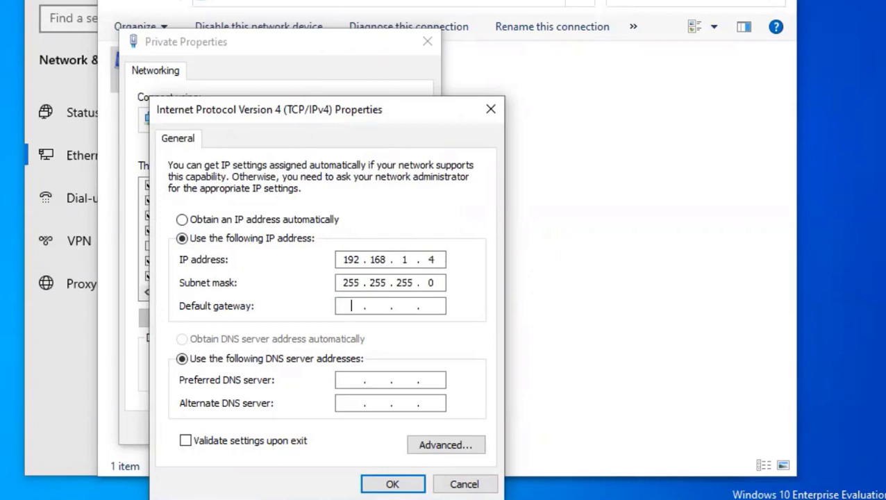
{"action": "type", "text": "192 . 168 . 1 . 1"}
{"action": "key", "text": "Tab"}
{"action": "key", "text": "Tab"}
{"action": "type", "text": "192 . 168 . 1 . 2"}
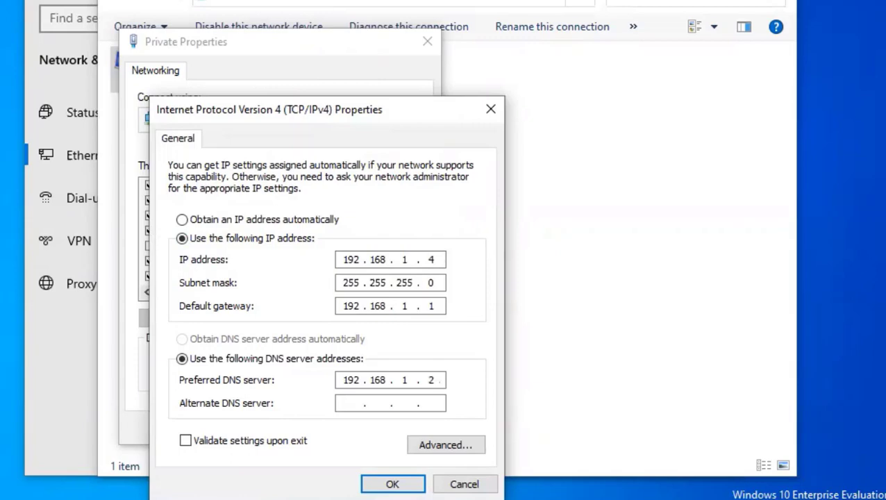
{"action": "left_click", "coordinate": [372, 488]}
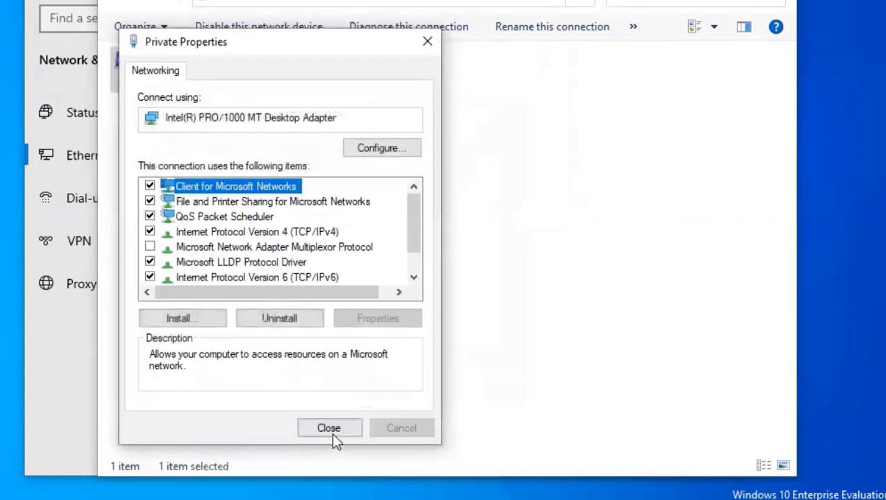
Close the adapter properties, Network Connections and Settings windows
{"action": "left_click", "coordinate": [332, 430]}
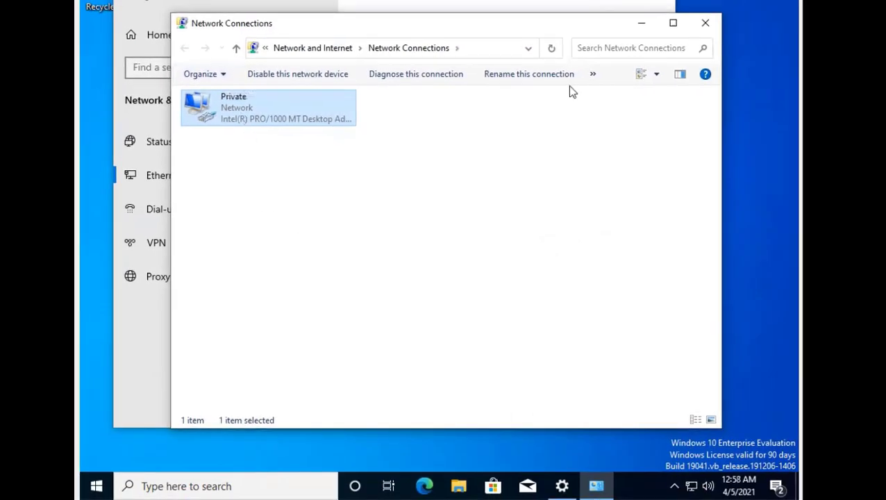
{"action": "left_click", "coordinate": [702, 26]}
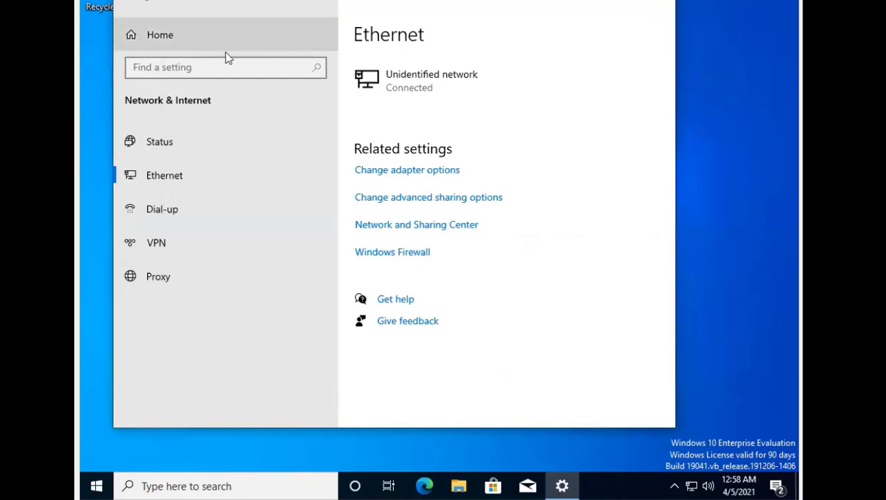
{"action": "left_click", "coordinate": [670, 3]}
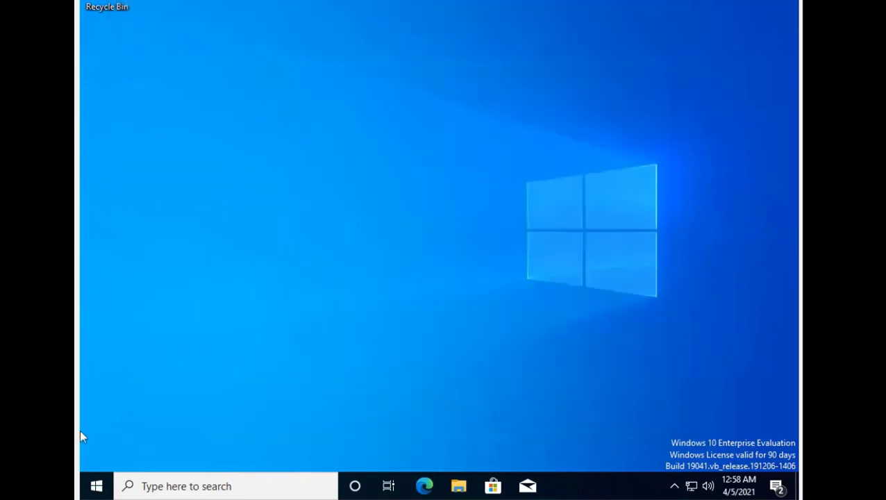
Open System Properties from the About page's advanced computer name settings
{"action": "right_click", "coordinate": [97, 487]}
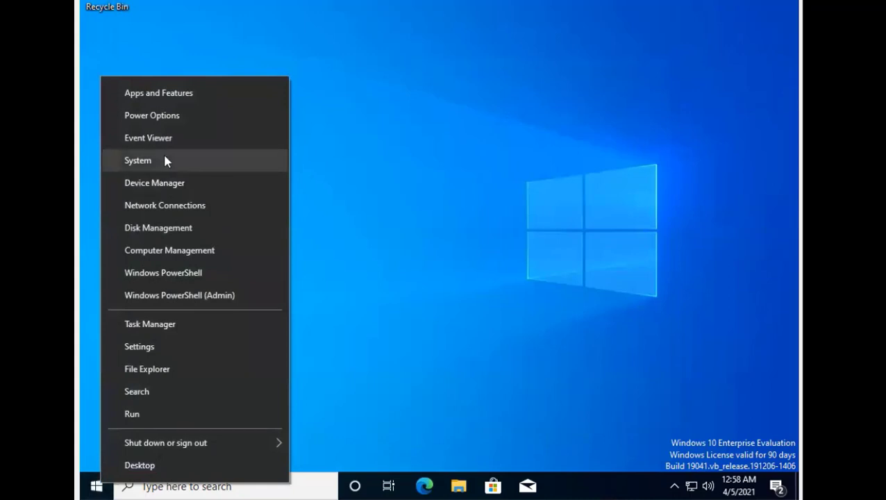
{"action": "left_click", "coordinate": [163, 154]}
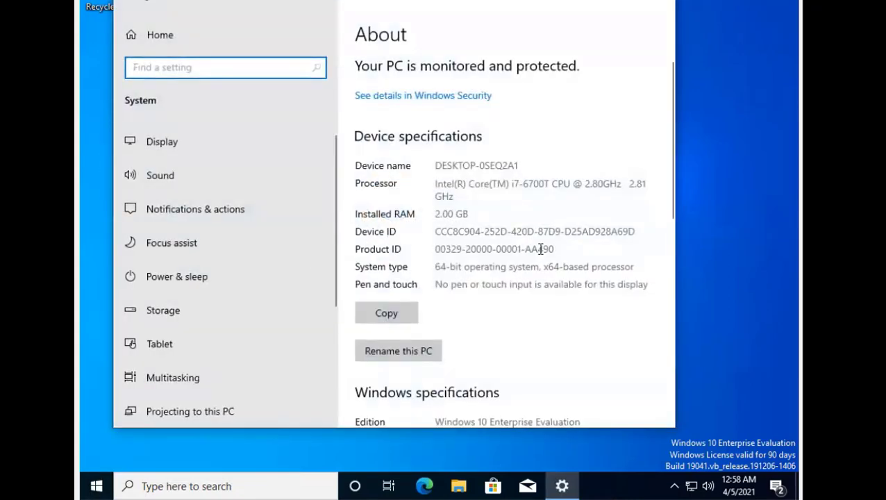
{"action": "scroll", "coordinate": [541, 248], "scroll_direction": "down", "scroll_amount": 3}
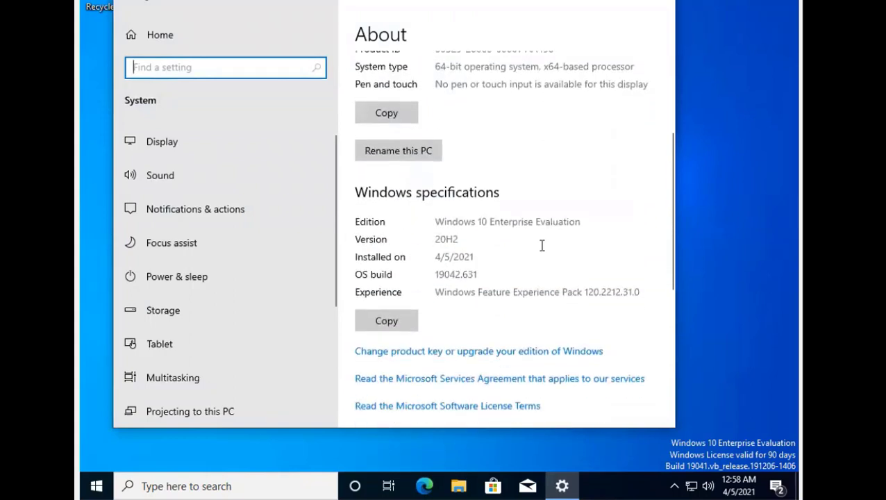
{"action": "scroll", "coordinate": [543, 245], "scroll_direction": "down", "scroll_amount": 1}
{"action": "scroll", "coordinate": [546, 241], "scroll_direction": "down", "scroll_amount": 5}
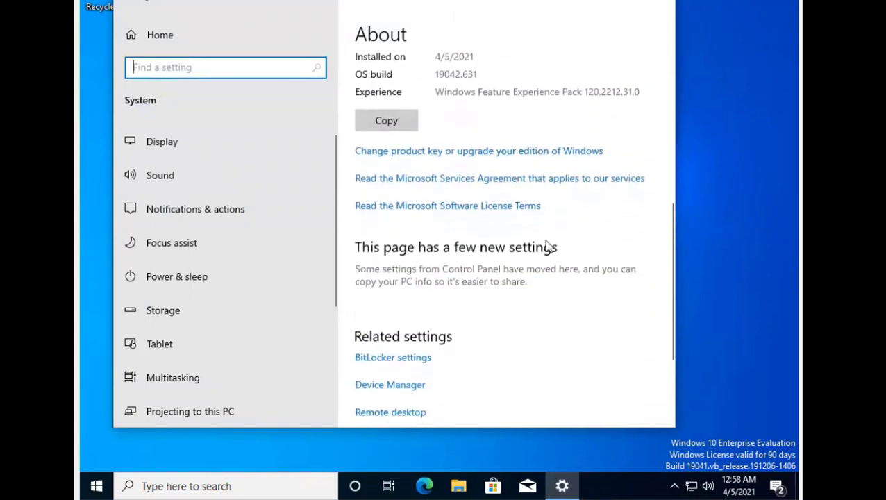
{"action": "scroll", "coordinate": [545, 243], "scroll_direction": "down", "scroll_amount": 2}
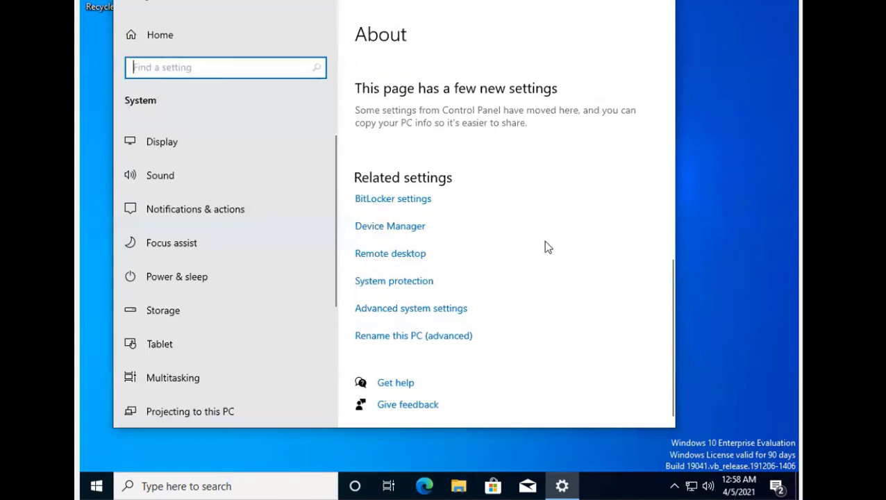
{"action": "scroll", "coordinate": [544, 245], "scroll_direction": "up", "scroll_amount": 4}
{"action": "scroll", "coordinate": [543, 264], "scroll_direction": "down", "scroll_amount": 3}
{"action": "left_click", "coordinate": [395, 340]}
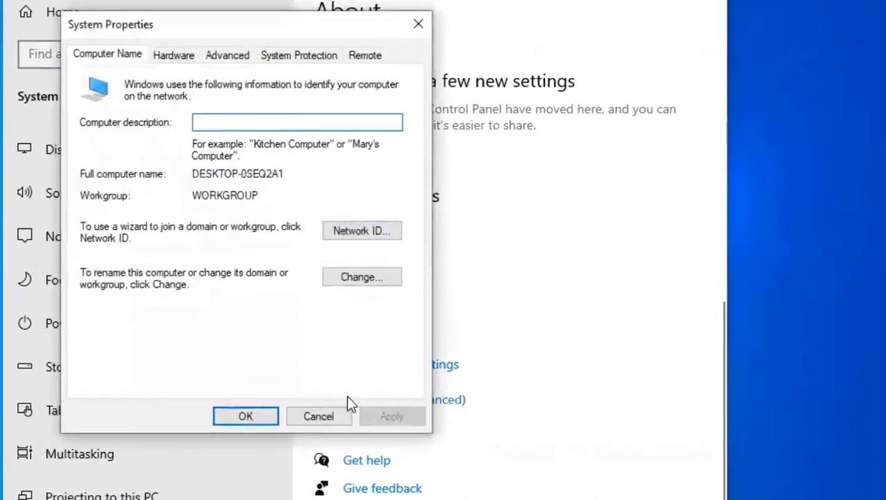
Enter TestPC as description and computer name, and set Domain membership to pleon.com
{"action": "type", "text": "TestPC"}
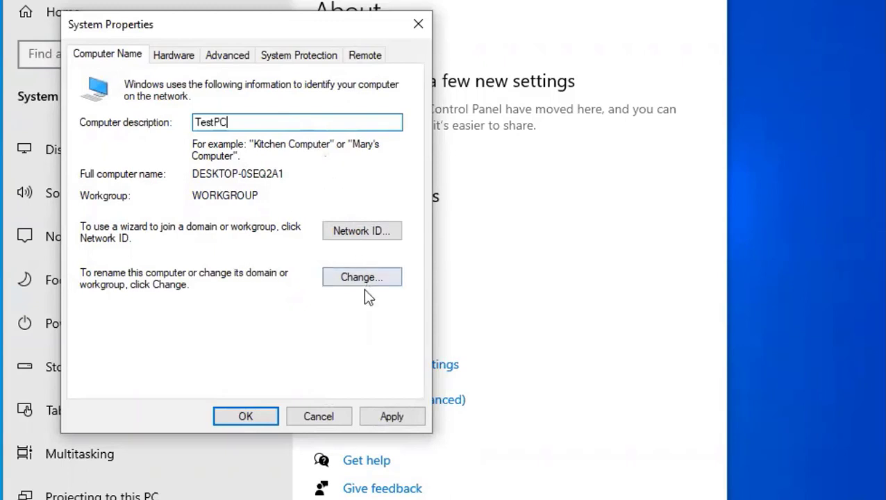
{"action": "left_click", "coordinate": [354, 277]}
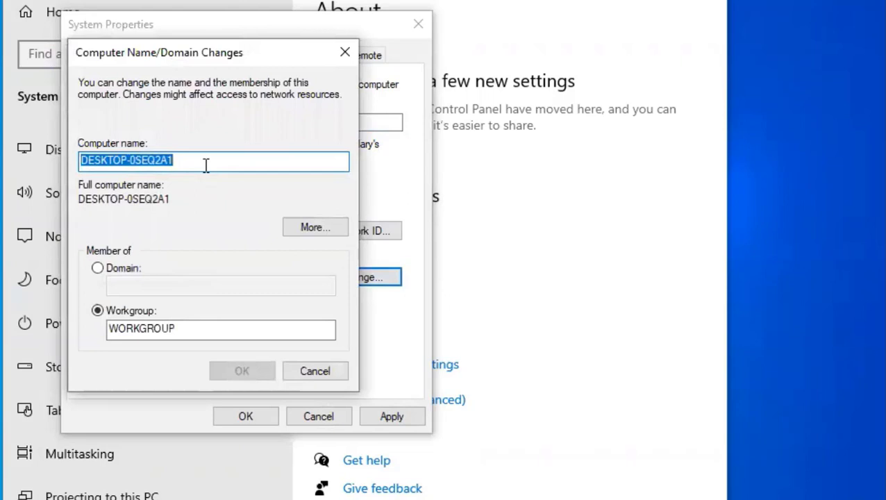
{"action": "type", "text": "TestPC"}
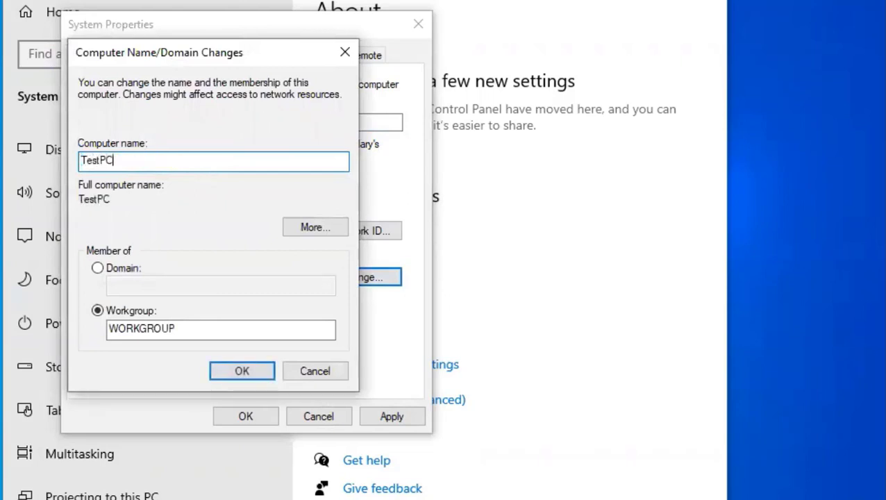
{"action": "left_click", "coordinate": [111, 271]}
{"action": "left_click", "coordinate": [121, 281]}
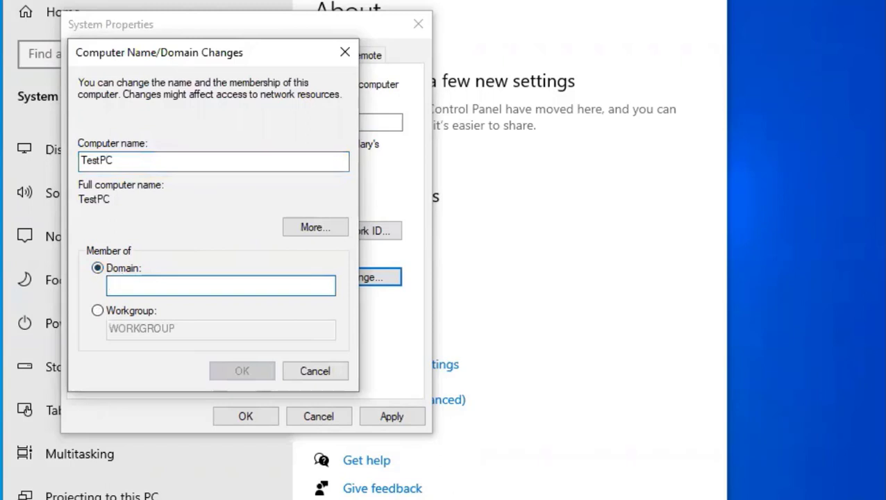
{"action": "type", "text": "pleon.com"}
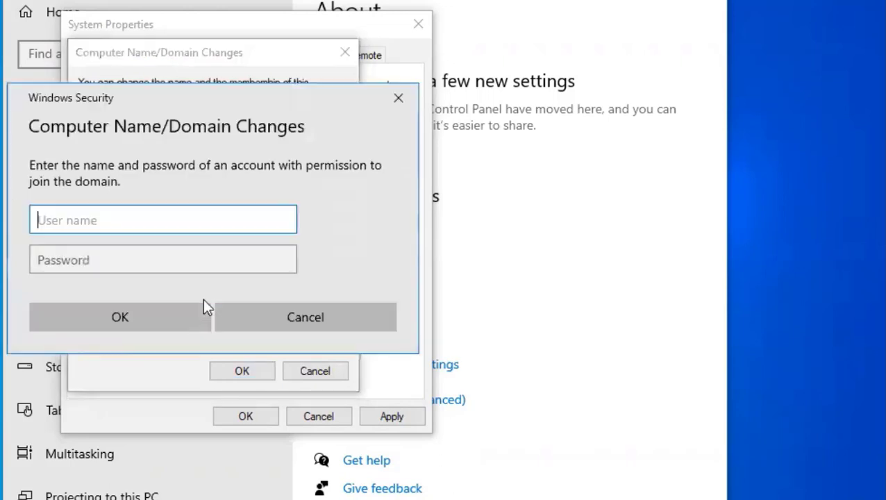
Submit the administrator user name and password to join the domain
{"action": "type", "text": "adm"}
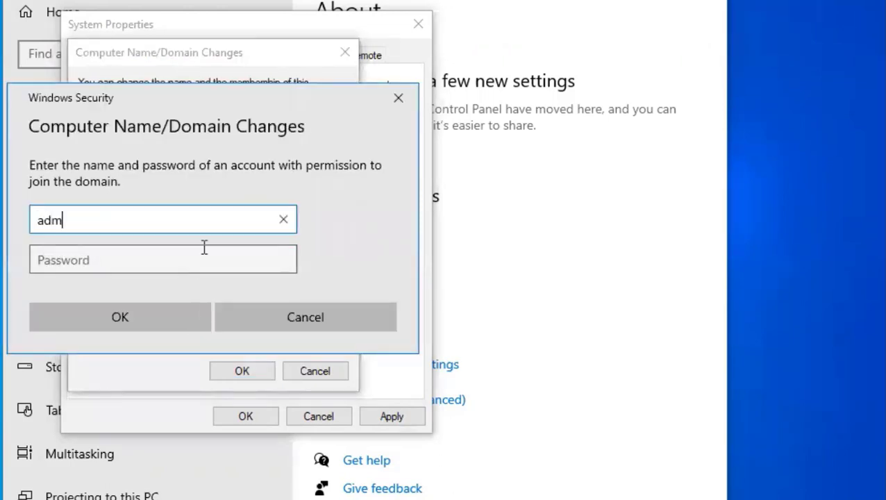
{"action": "type", "text": "inistrator"}
{"action": "key", "text": "Tab"}
{"action": "type", "text": "••••••••"}
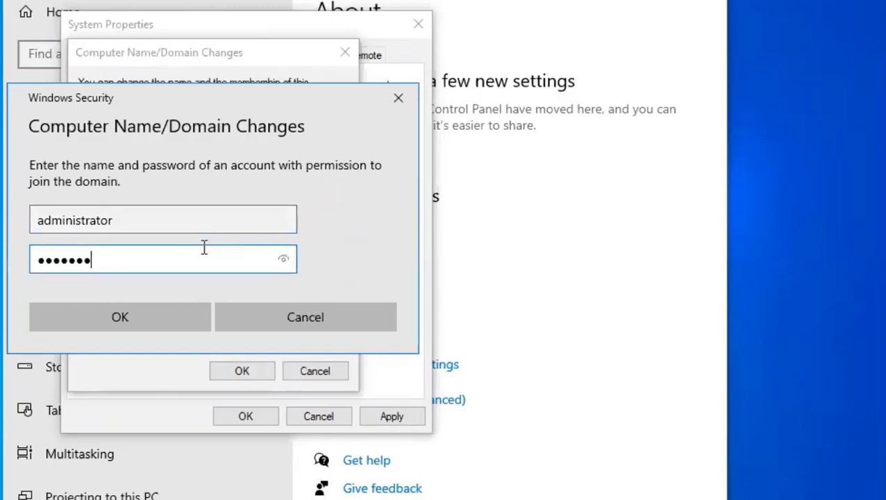
{"action": "key", "text": "Return"}
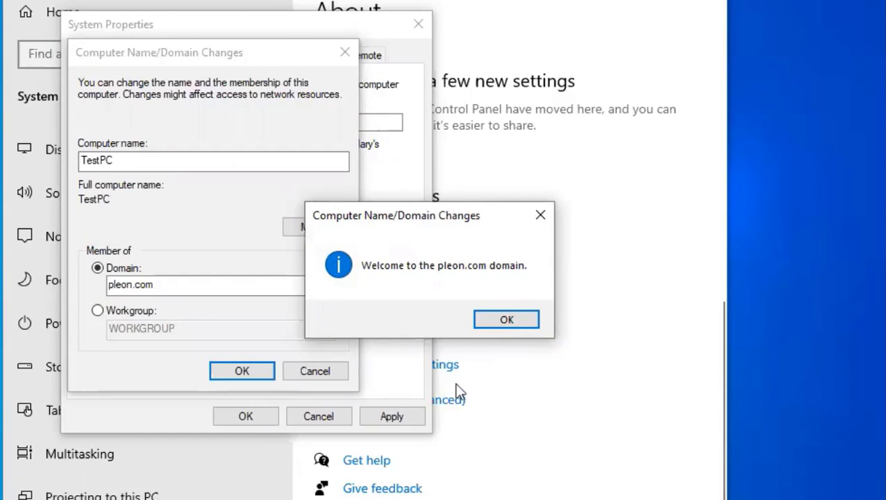
Acknowledge the welcome and restart messages, apply the changes and restart now
{"action": "left_click", "coordinate": [485, 320]}
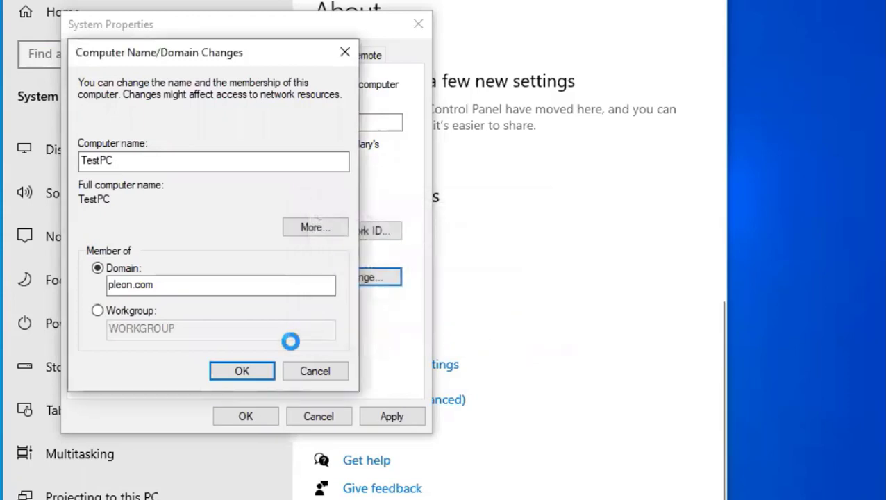
{"action": "left_click", "coordinate": [238, 373]}
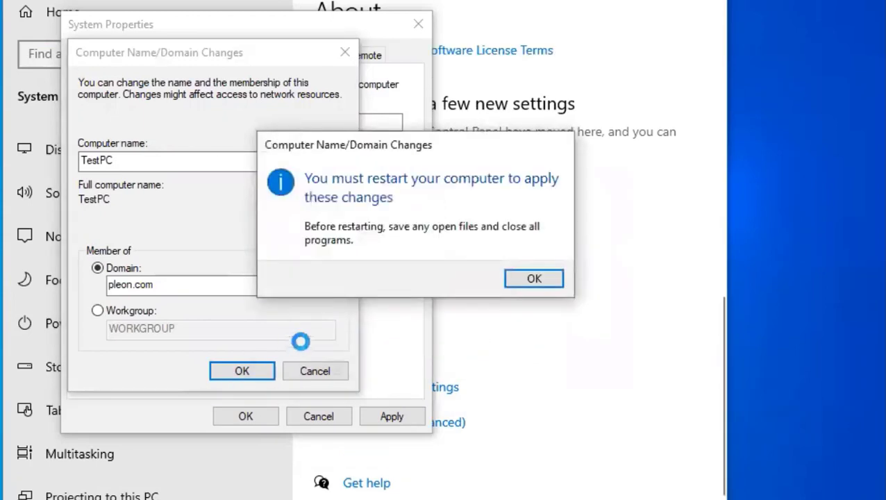
{"action": "left_click", "coordinate": [543, 279]}
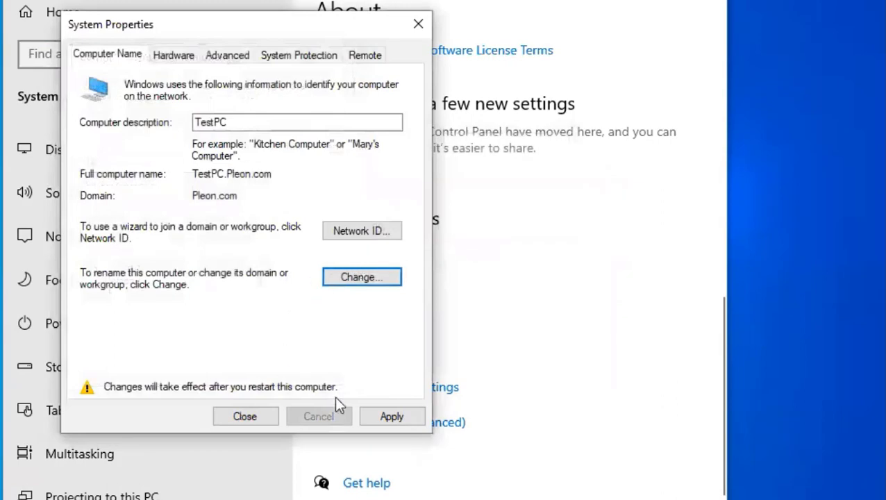
{"action": "left_click", "coordinate": [394, 418]}
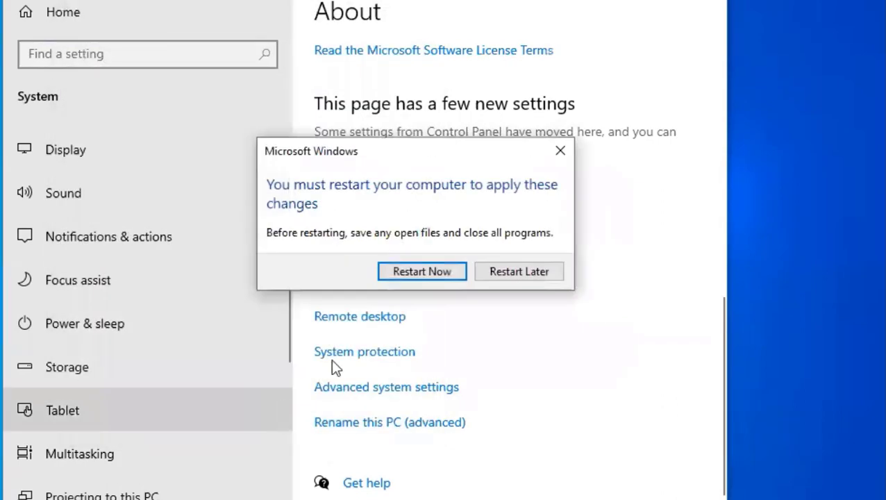
{"action": "left_click", "coordinate": [413, 277]}
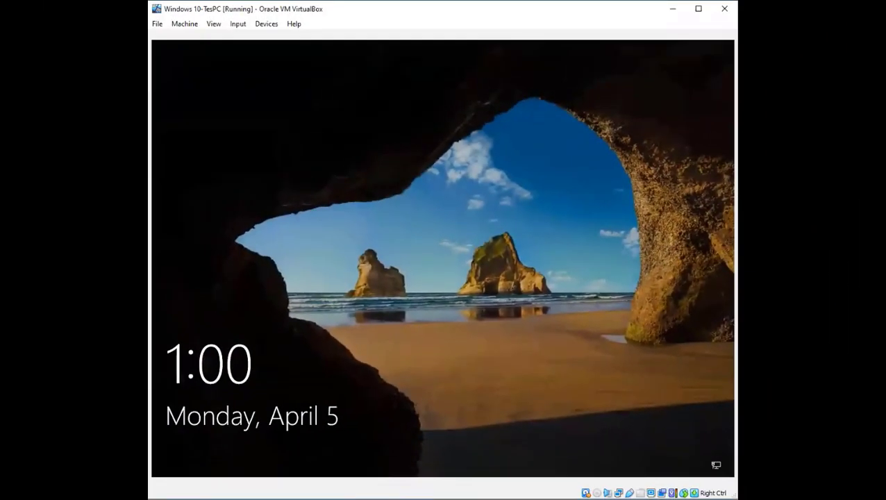
Sign in to TestPC as Other user Pleon\administrator with the domain password
{"action": "left_click", "coordinate": [390, 397]}
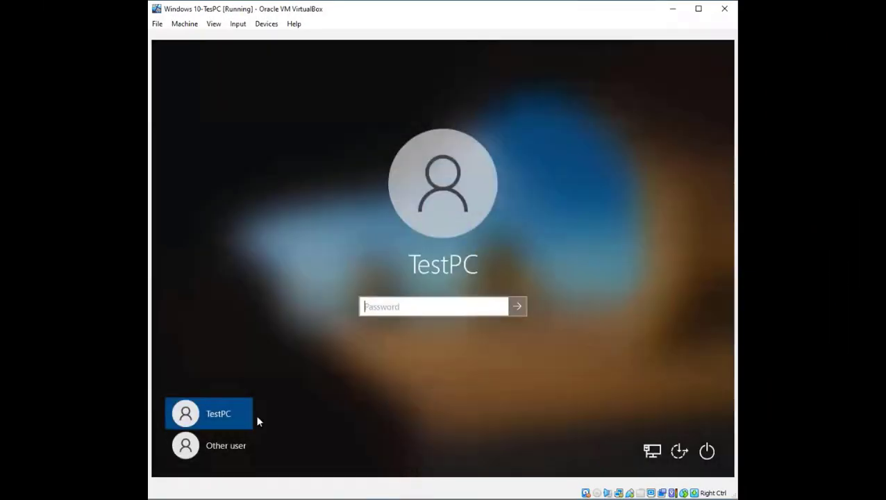
{"action": "left_click", "coordinate": [207, 445]}
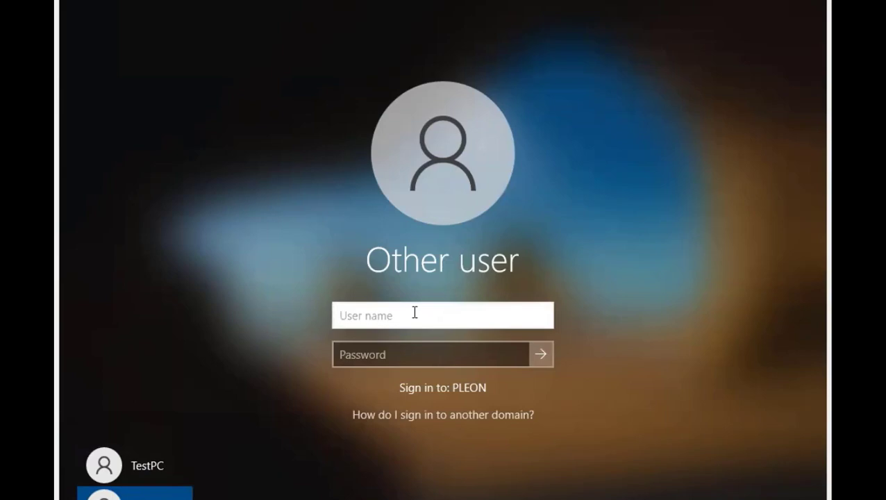
{"action": "type", "text": "Pleon\\a"}
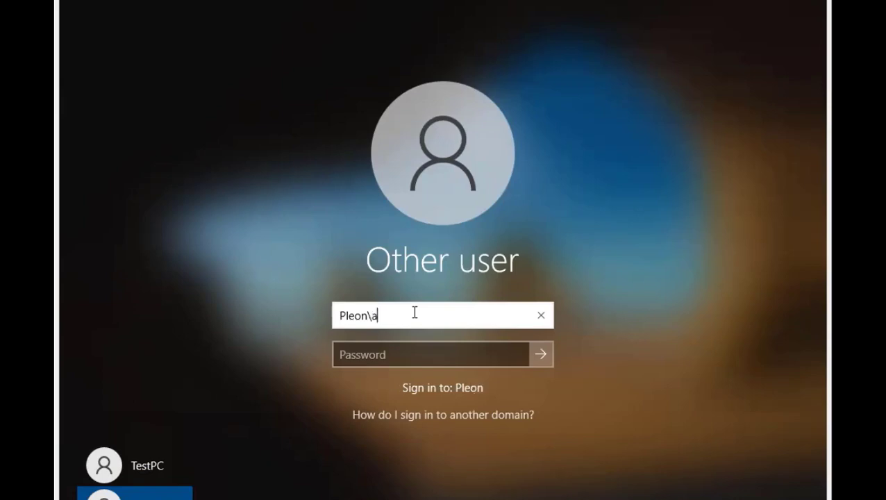
{"action": "type", "text": "dministrator"}
{"action": "key", "text": "Tab"}
{"action": "type", "text": "•••••"}
{"action": "key", "text": "BackSpace"}
{"action": "key", "text": "BackSpace"}
{"action": "key", "text": "BackSpace"}
{"action": "key", "text": "BackSpace"}
{"action": "key", "text": "BackSpace"}
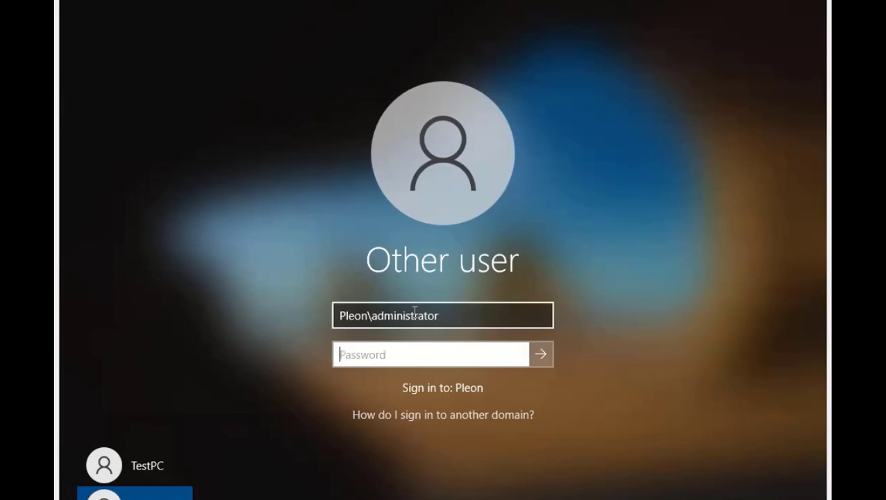
{"action": "type", "text": "••••••••"}
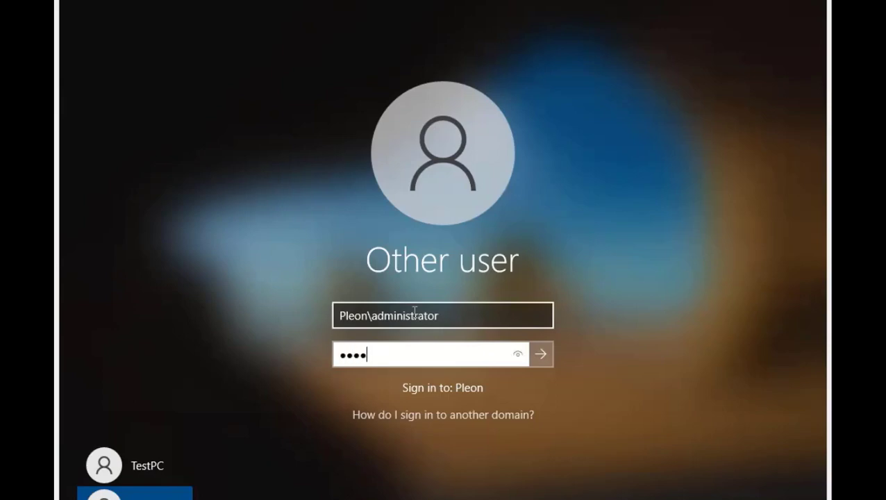
{"action": "key", "text": "Return"}
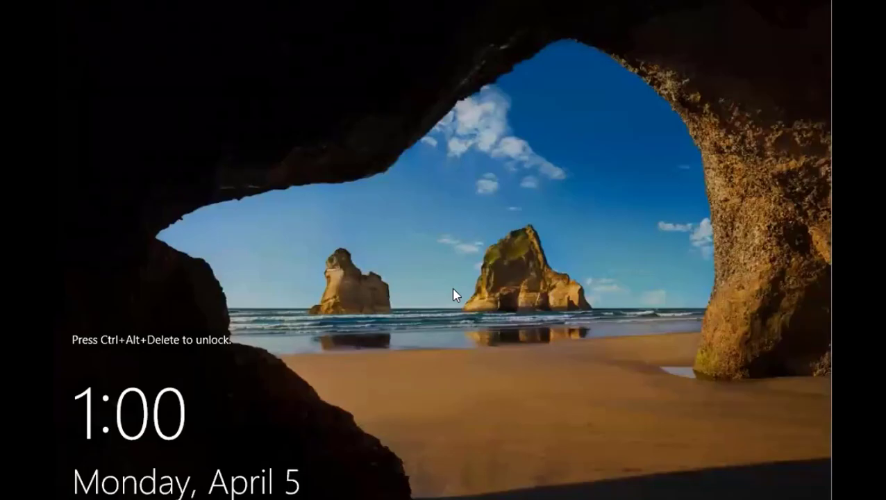
{"action": "key", "text": "ctrl+alt+Delete"}
Unlock the server and show Pleon.com's Computers folder in Active Directory Users and Computers
{"action": "key", "text": "Return"}
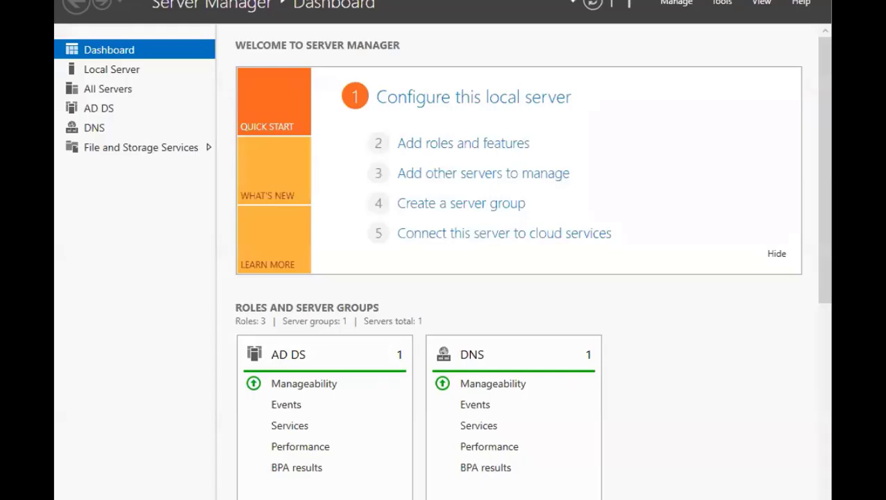
{"action": "left_click", "coordinate": [715, 4]}
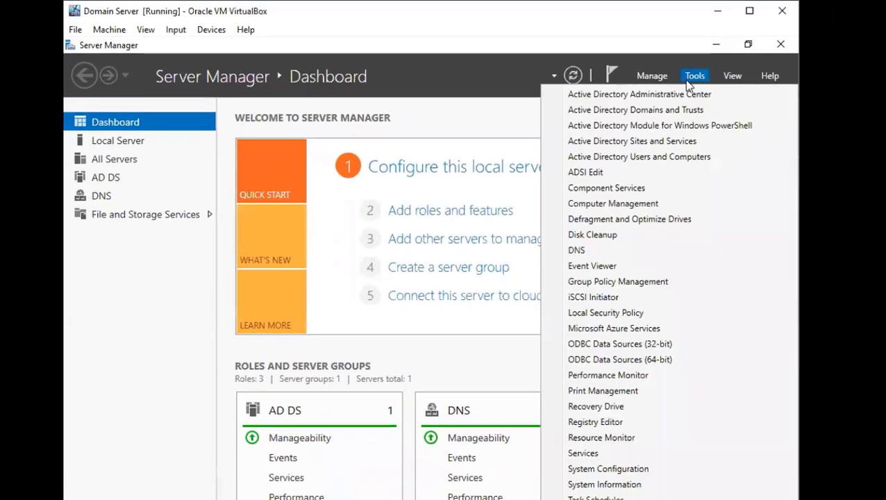
{"action": "left_click", "coordinate": [653, 157]}
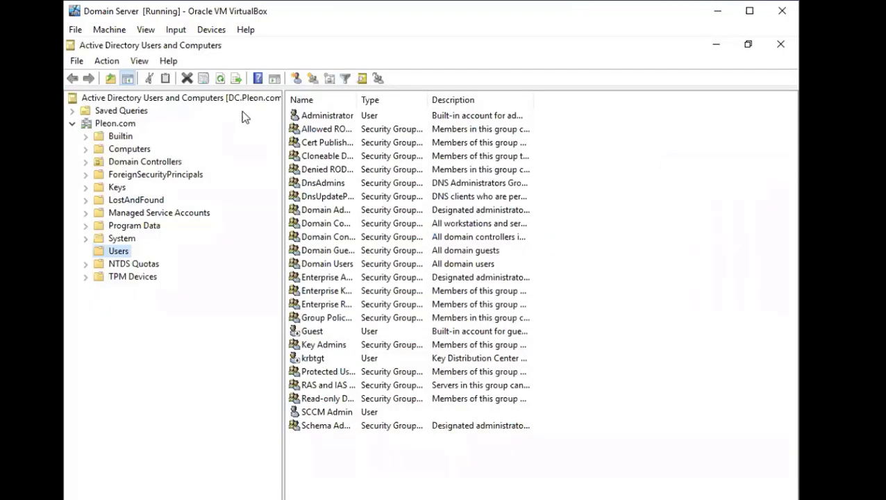
{"action": "left_click", "coordinate": [125, 149]}
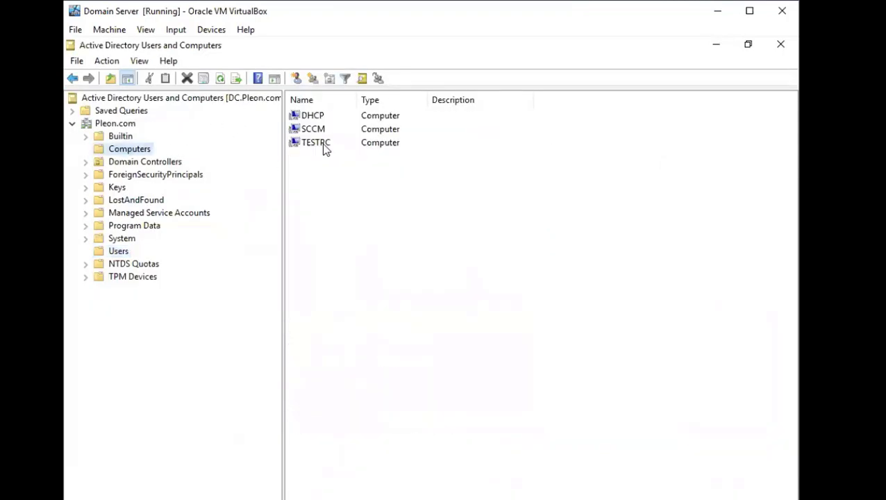
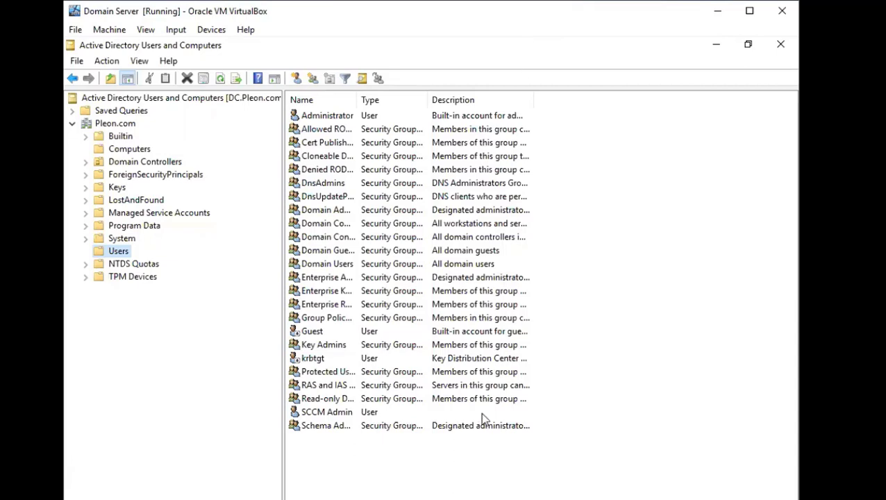
Create a new Global Security group named Pleon Local Admins in the Pleon.com Users container
{"action": "right_click", "coordinate": [362, 459]}
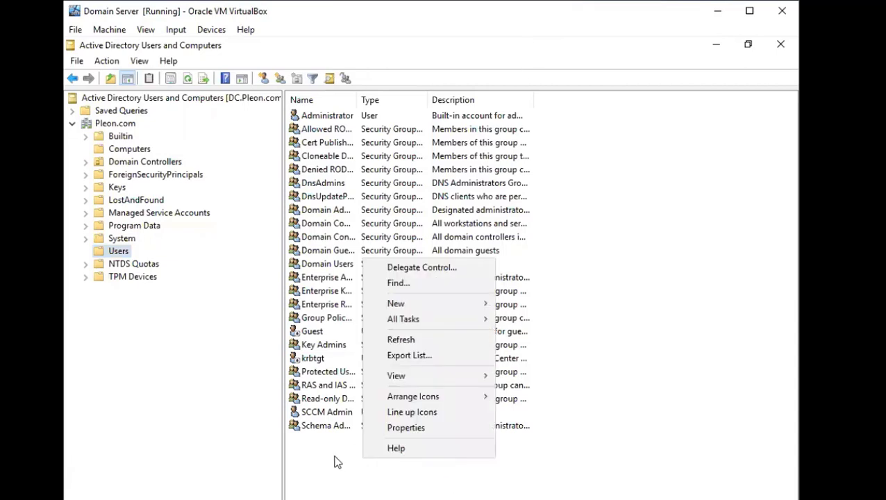
{"action": "mouse_move", "coordinate": [434, 306]}
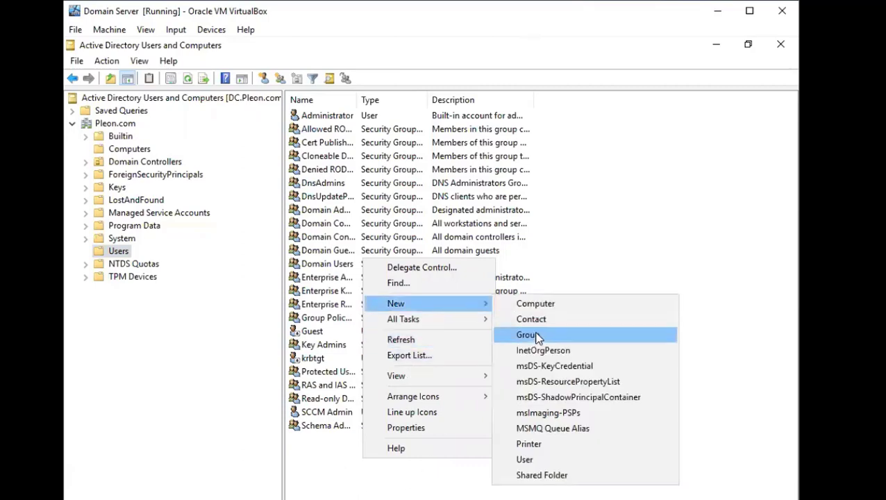
{"action": "left_click", "coordinate": [535, 336]}
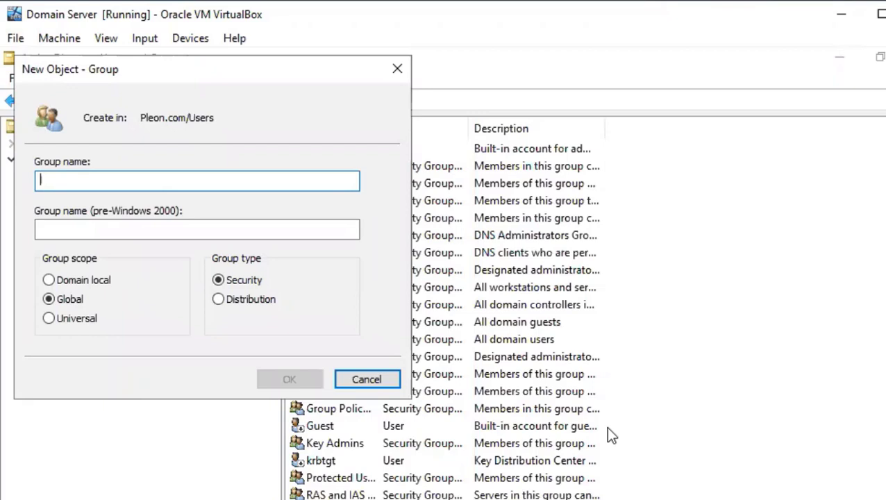
{"action": "type", "text": "Pleon"}
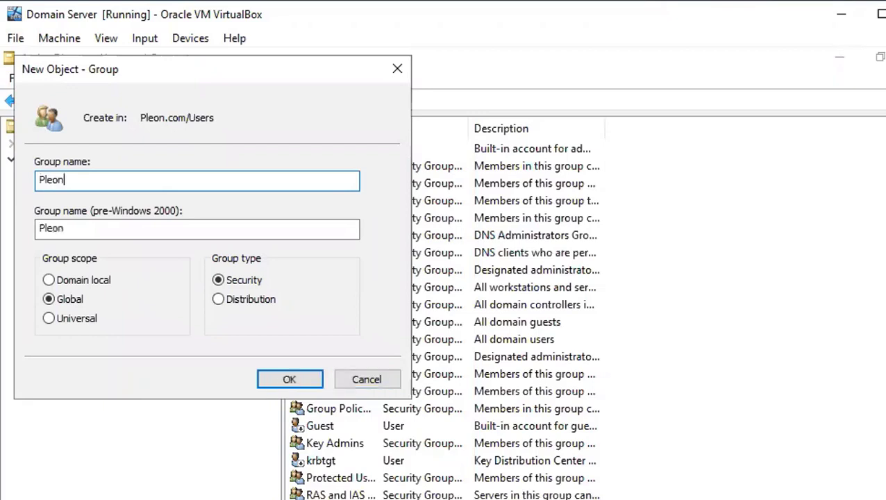
{"action": "type", "text": " Local Admins"}
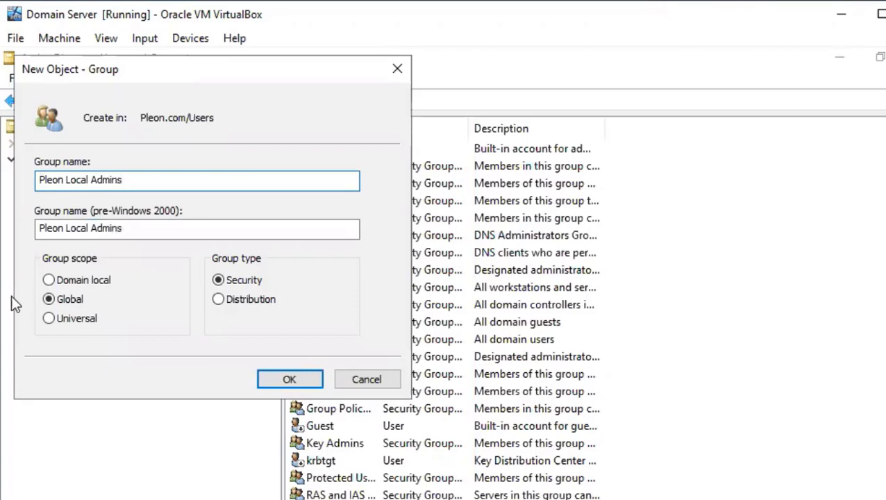
{"action": "left_click", "coordinate": [272, 378]}
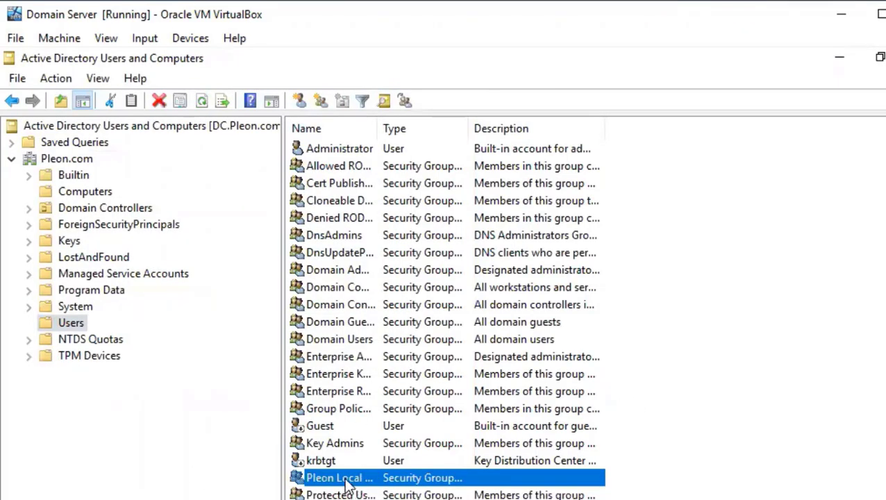
Open the Pleon Local Admins group's Members tab and resolve 'scc' to SCCM Admin
{"action": "right_click", "coordinate": [347, 482]}
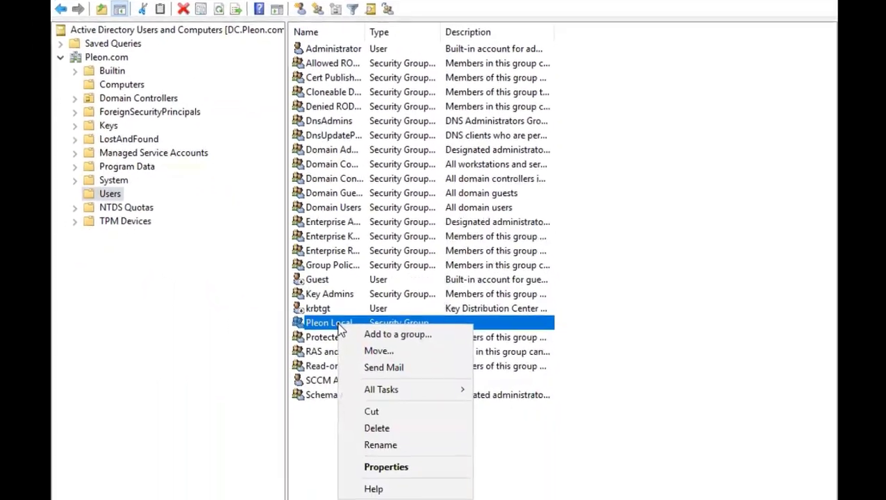
{"action": "left_click", "coordinate": [337, 324]}
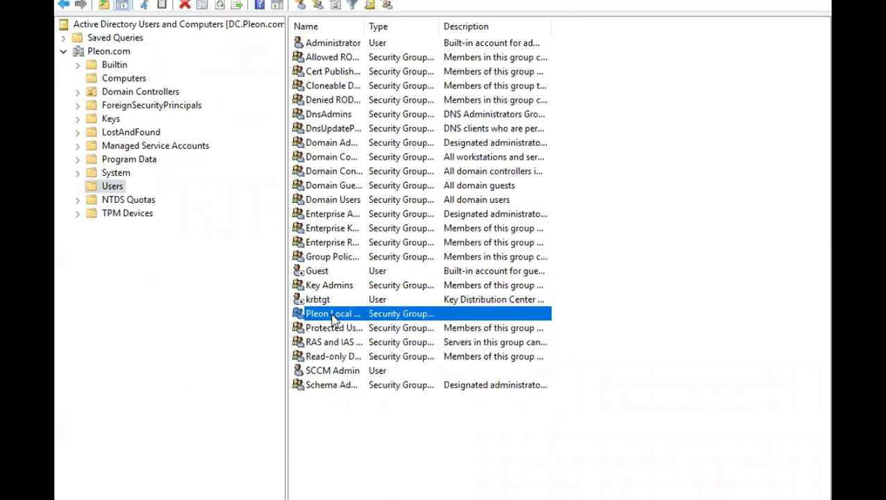
{"action": "double_click", "coordinate": [336, 324]}
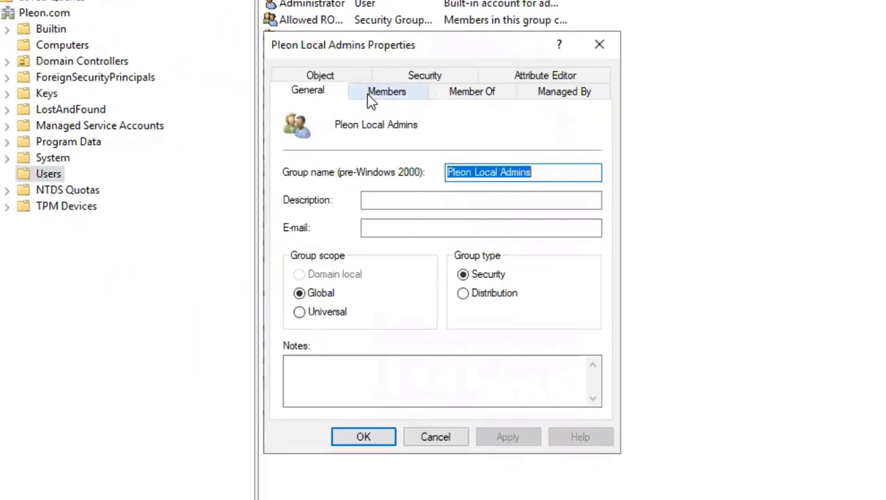
{"action": "left_click", "coordinate": [382, 119]}
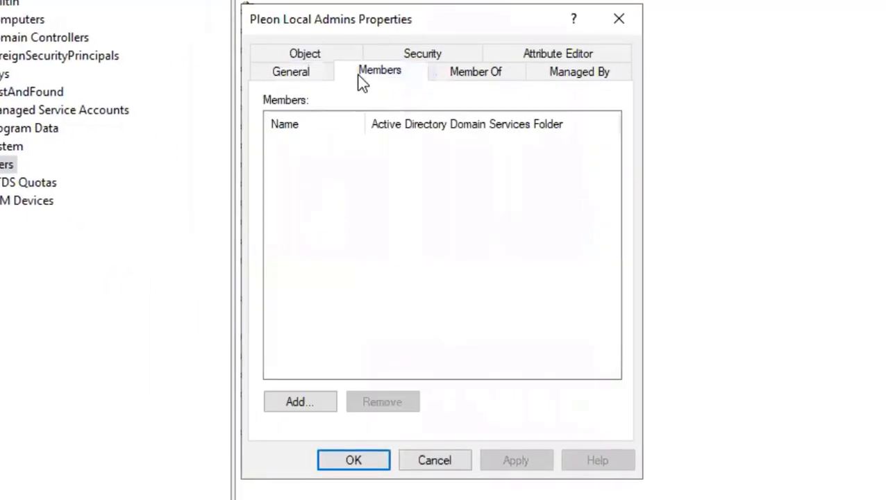
{"action": "left_click", "coordinate": [305, 409]}
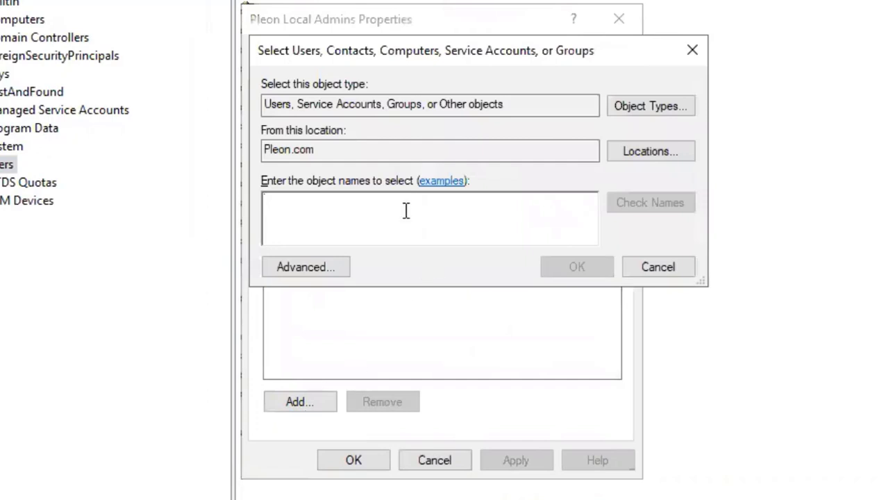
{"action": "type", "text": "scc"}
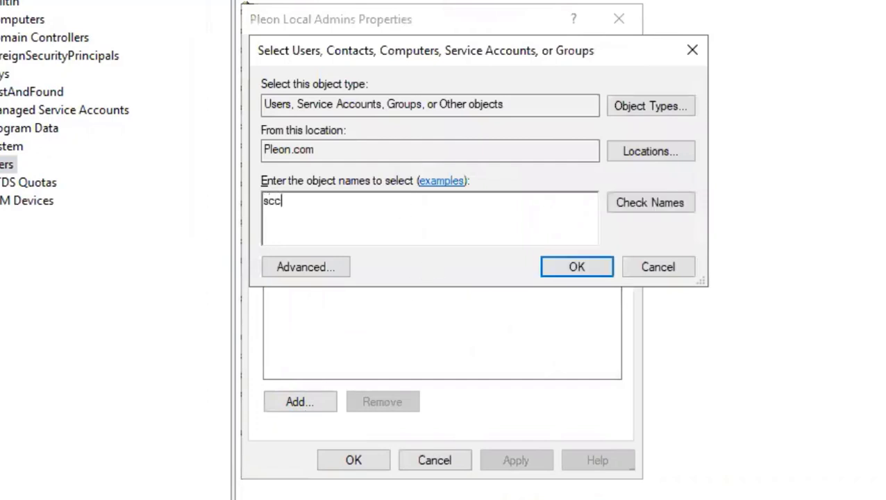
{"action": "left_click", "coordinate": [659, 208]}
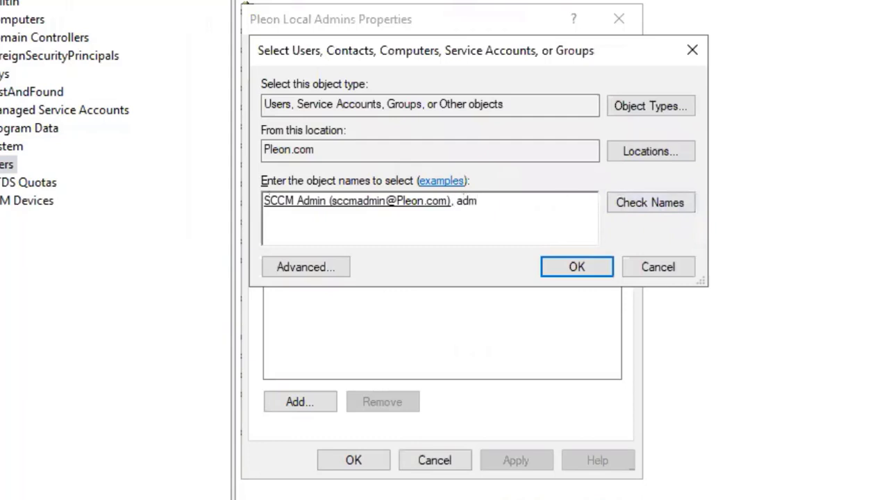
Fix the entry so 'admin' resolves to Administrator, and add both accounts as members
{"action": "type", "text": ", admin"}
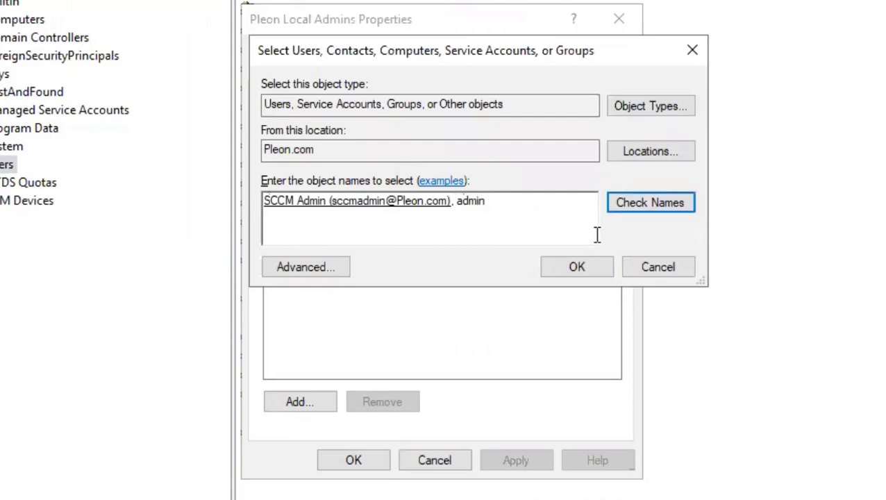
{"action": "left_click", "coordinate": [643, 203]}
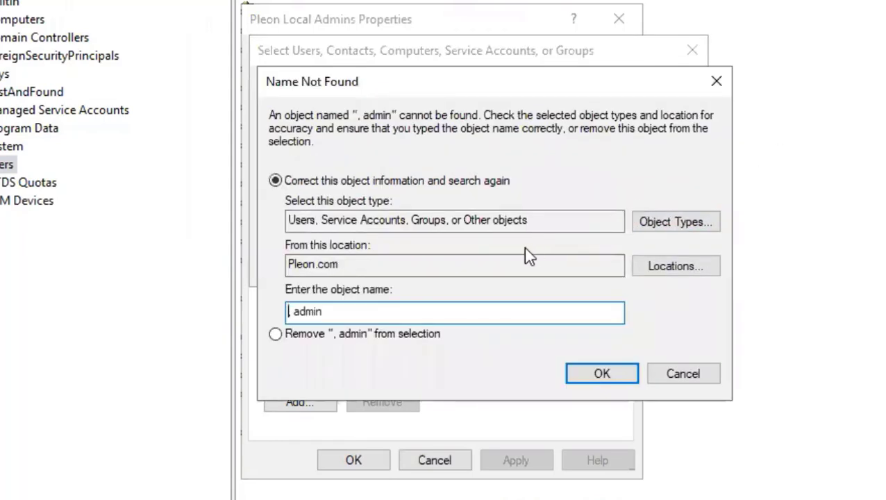
{"action": "left_click", "coordinate": [682, 375]}
{"action": "left_click_drag", "start_coordinate": [527, 204], "coordinate": [456, 197]}
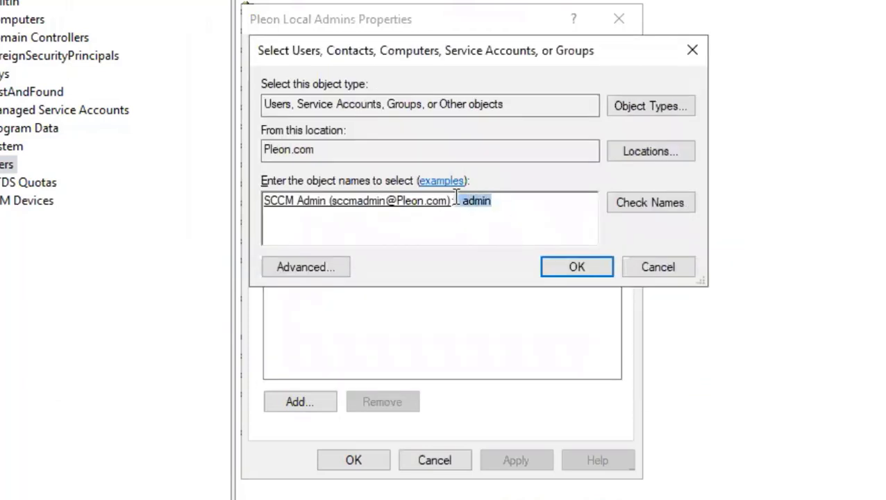
{"action": "left_click", "coordinate": [457, 204]}
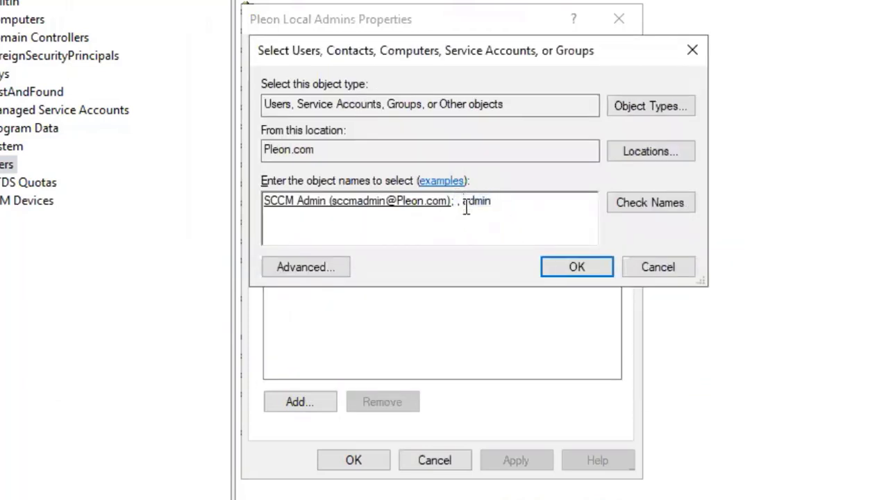
{"action": "key", "text": "Delete"}
{"action": "key", "text": "Delete"}
{"action": "left_click", "coordinate": [624, 203]}
{"action": "left_click", "coordinate": [562, 270]}
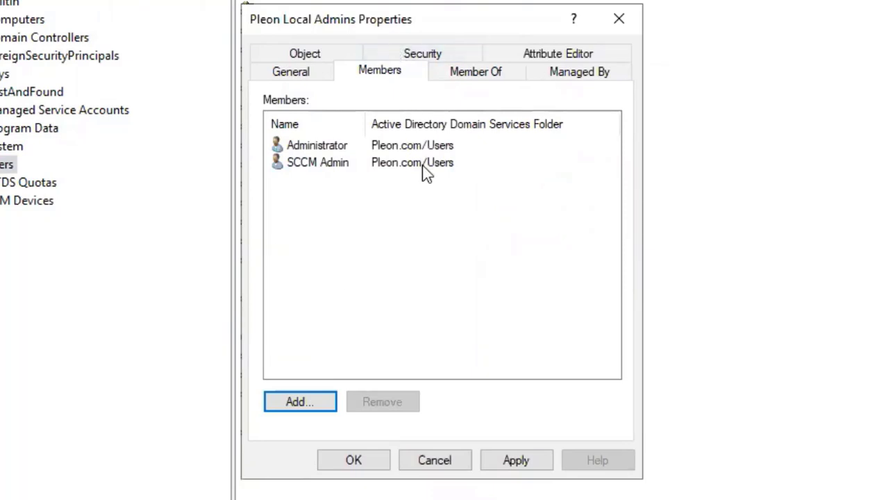
Apply the membership, review the group's other property tabs, and close with OK
{"action": "left_click_drag", "start_coordinate": [325, 18], "coordinate": [529, 12]}
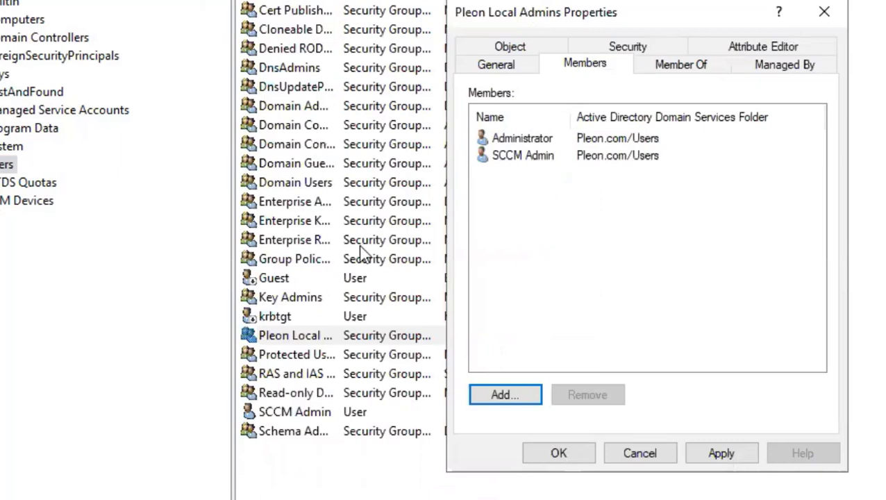
{"action": "left_click", "coordinate": [713, 456]}
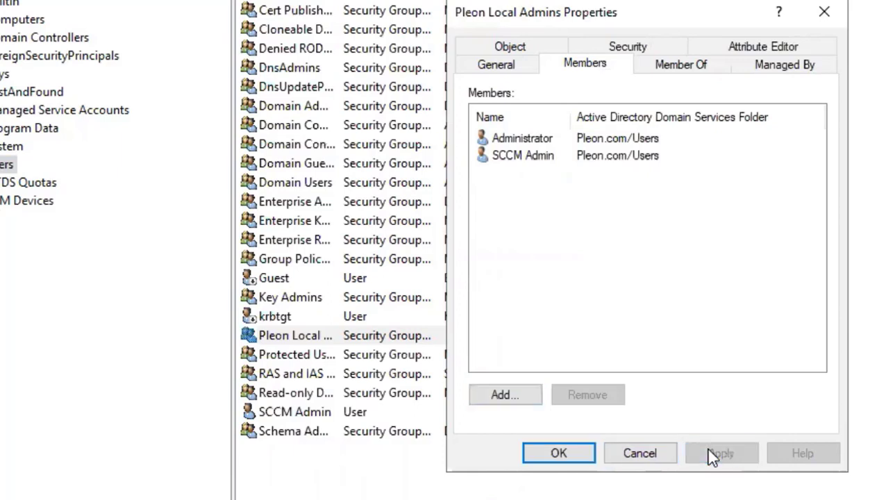
{"action": "left_click", "coordinate": [677, 67]}
{"action": "left_click", "coordinate": [762, 62]}
{"action": "left_click", "coordinate": [762, 43]}
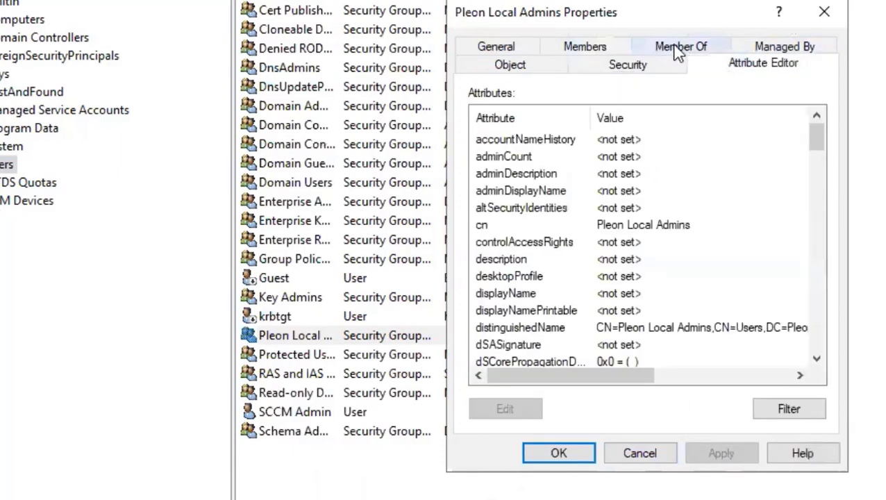
{"action": "left_click", "coordinate": [633, 62]}
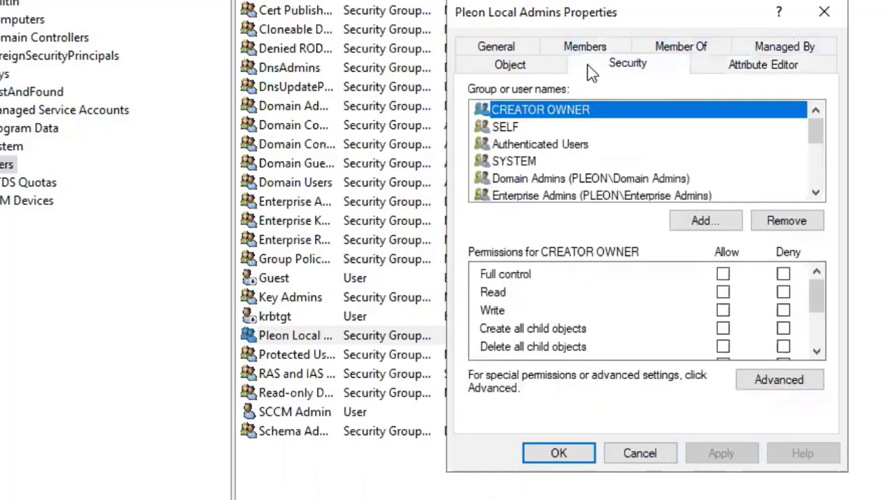
{"action": "left_click", "coordinate": [519, 70]}
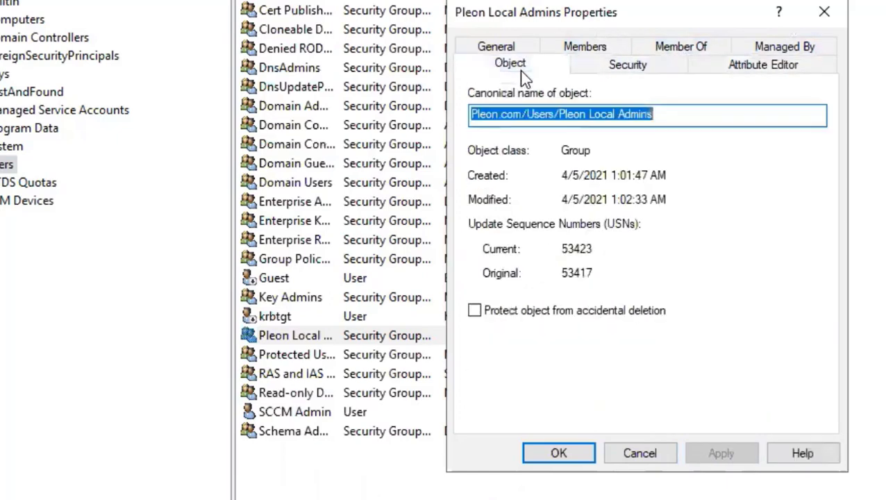
{"action": "left_click", "coordinate": [520, 49]}
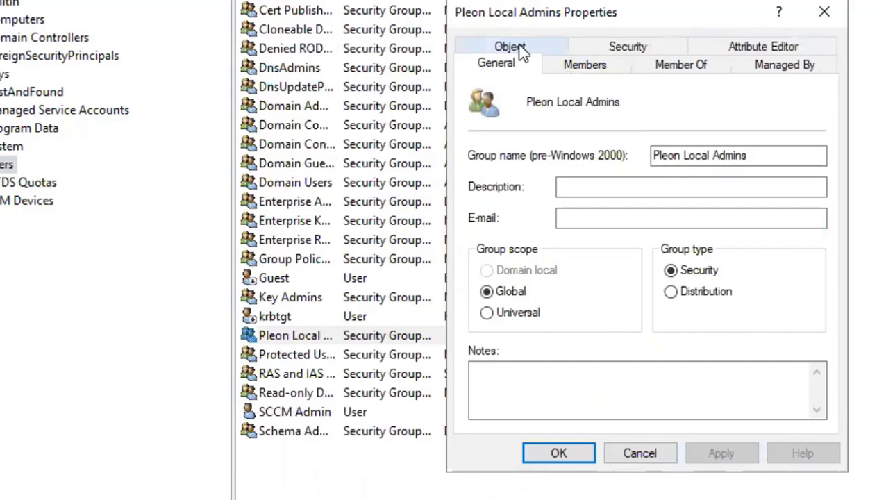
{"action": "left_click", "coordinate": [583, 61]}
{"action": "left_click", "coordinate": [559, 454]}
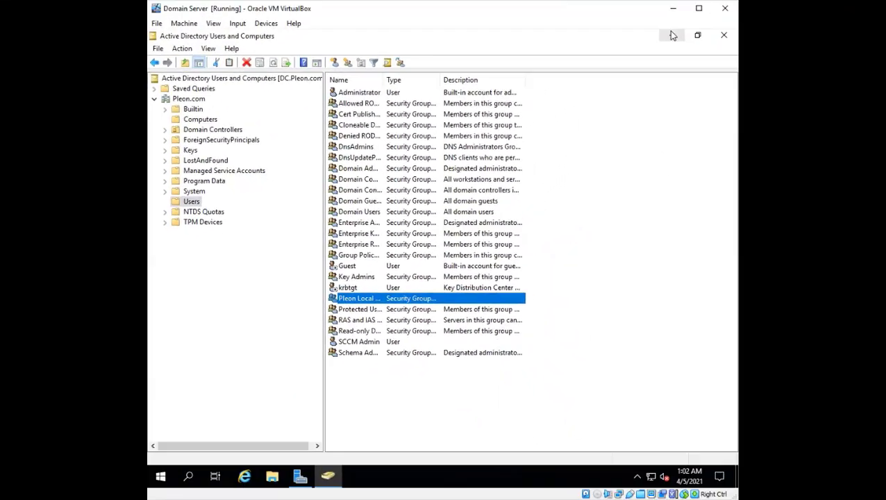
Launch Group Policy Management and expand Pleon.com's Group Policy Objects container
{"action": "left_click", "coordinate": [671, 35]}
{"action": "left_click", "coordinate": [655, 61]}
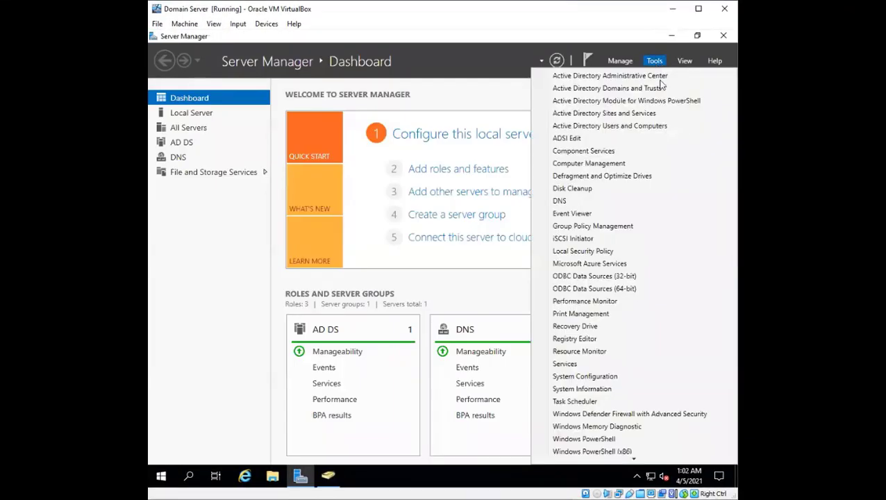
{"action": "left_click", "coordinate": [629, 226]}
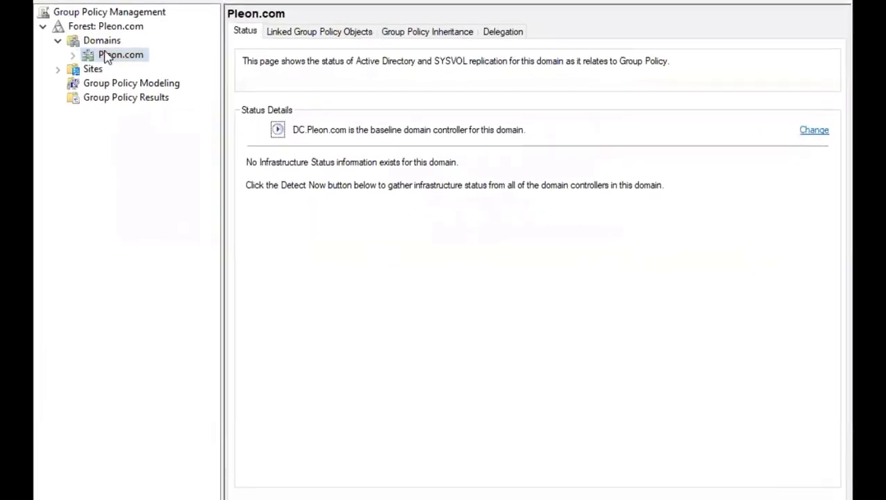
{"action": "left_click", "coordinate": [72, 55]}
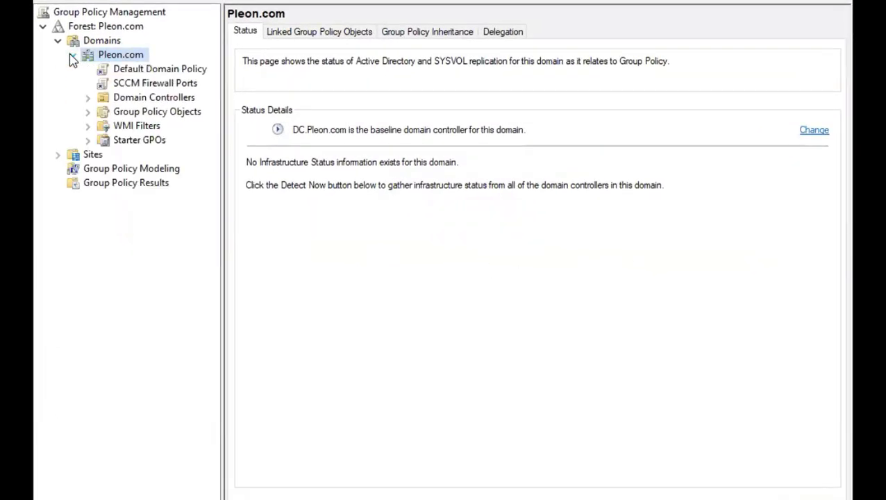
{"action": "left_click", "coordinate": [88, 112]}
Create a new GPO named Pleon Local Admins and select it
{"action": "right_click", "coordinate": [144, 113]}
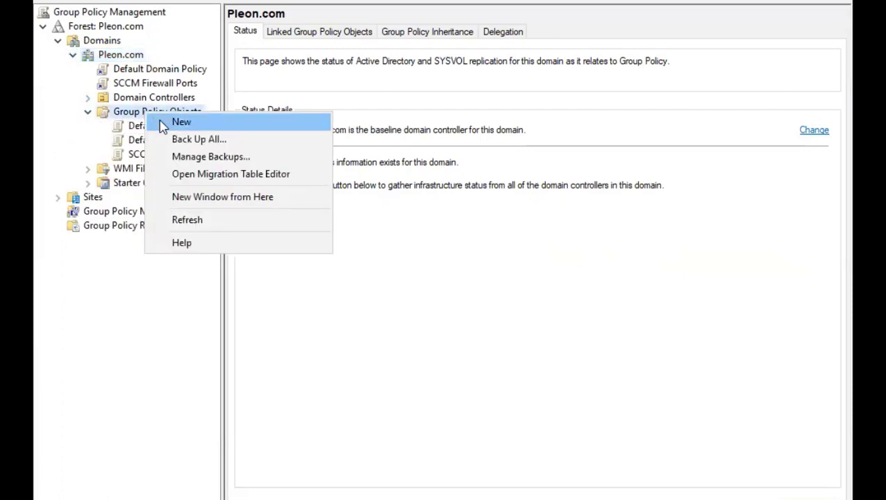
{"action": "left_click", "coordinate": [163, 124]}
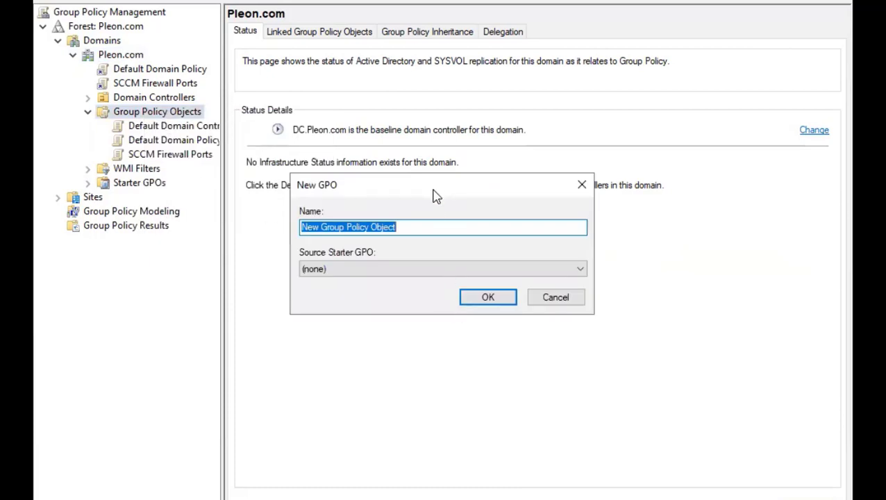
{"action": "type", "text": "Pleon Local Admins"}
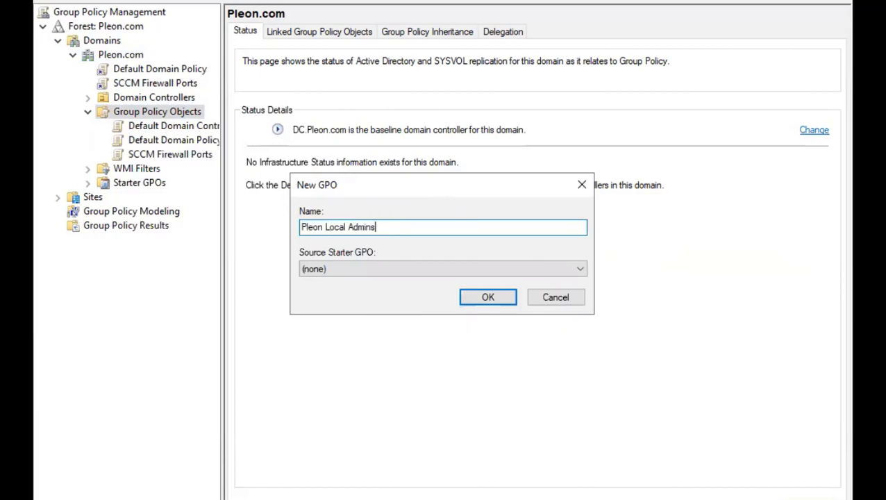
{"action": "left_click", "coordinate": [489, 300]}
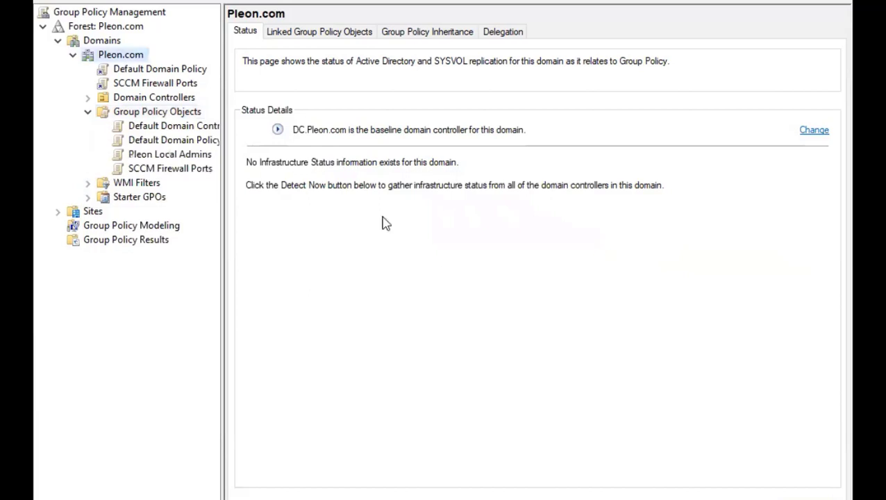
{"action": "left_click", "coordinate": [164, 158]}
{"action": "right_click", "coordinate": [161, 156]}
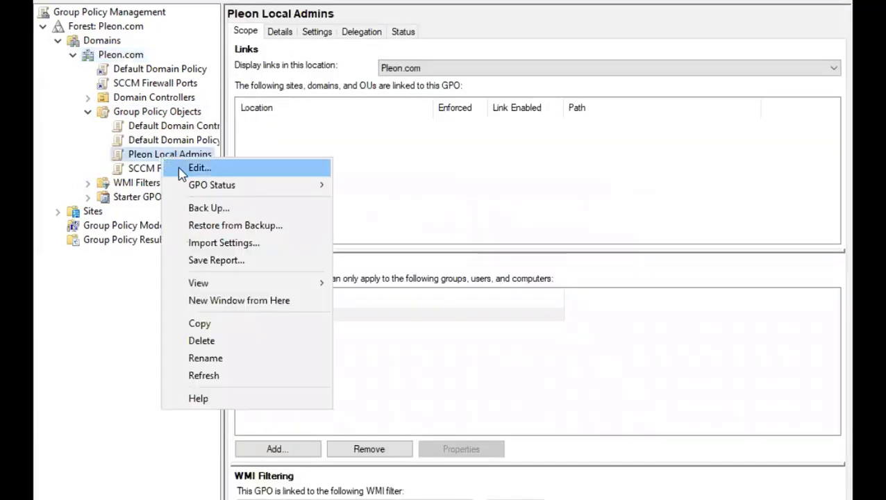
Edit the Pleon Local Admins GPO and go to Security Settings > Restricted Groups
{"action": "left_click", "coordinate": [184, 169]}
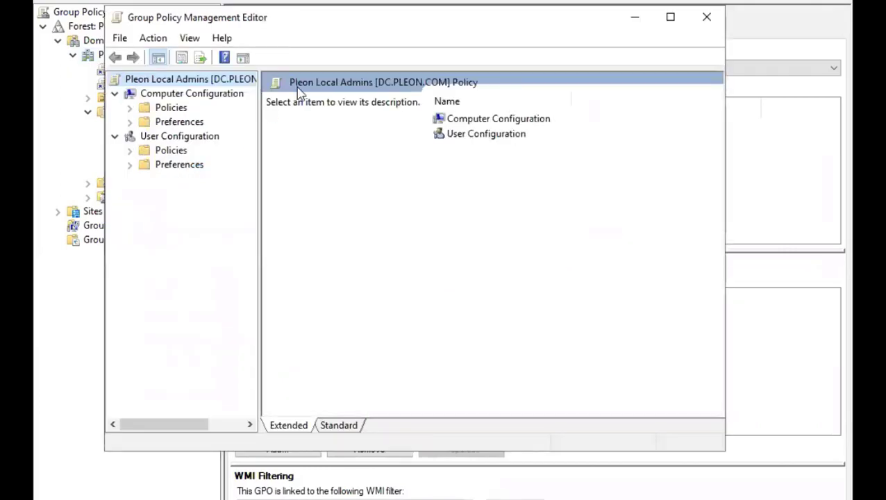
{"action": "left_click", "coordinate": [671, 17]}
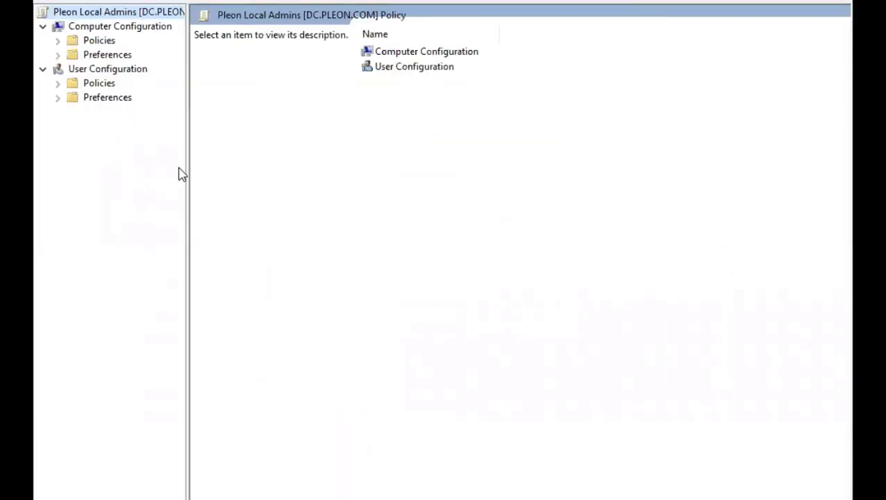
{"action": "left_click", "coordinate": [58, 40]}
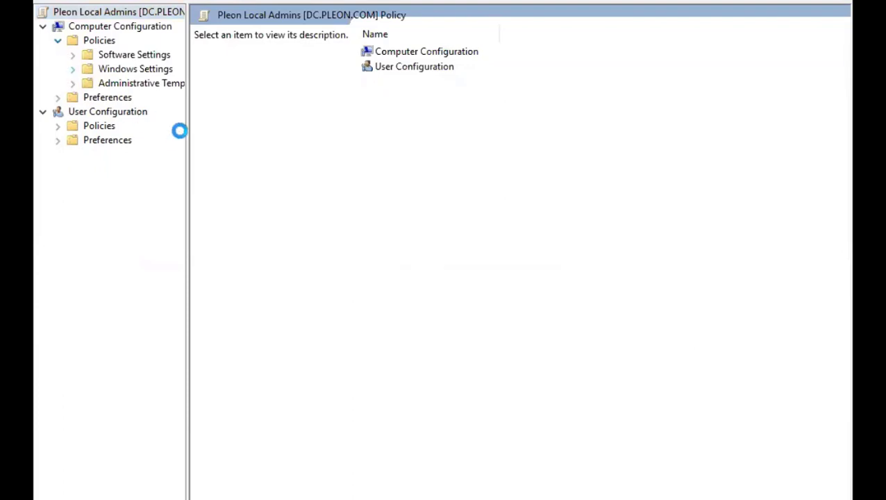
{"action": "left_click_drag", "start_coordinate": [186, 152], "coordinate": [281, 145]}
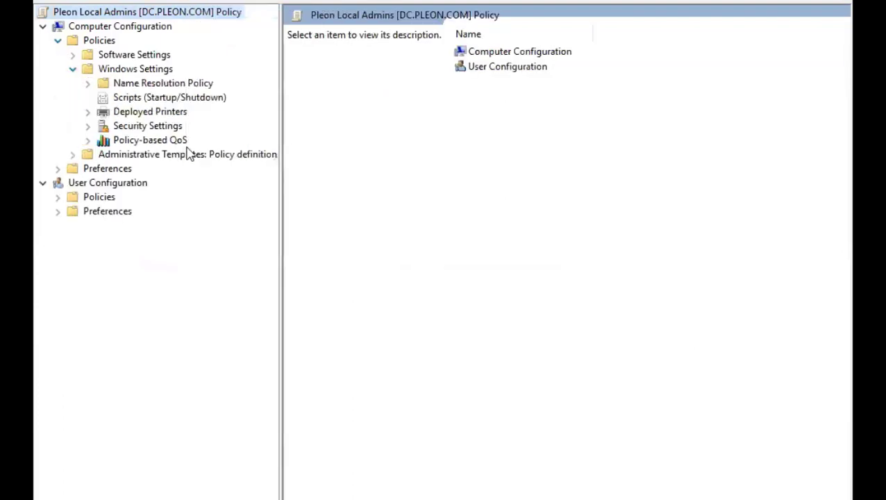
{"action": "left_click", "coordinate": [87, 127]}
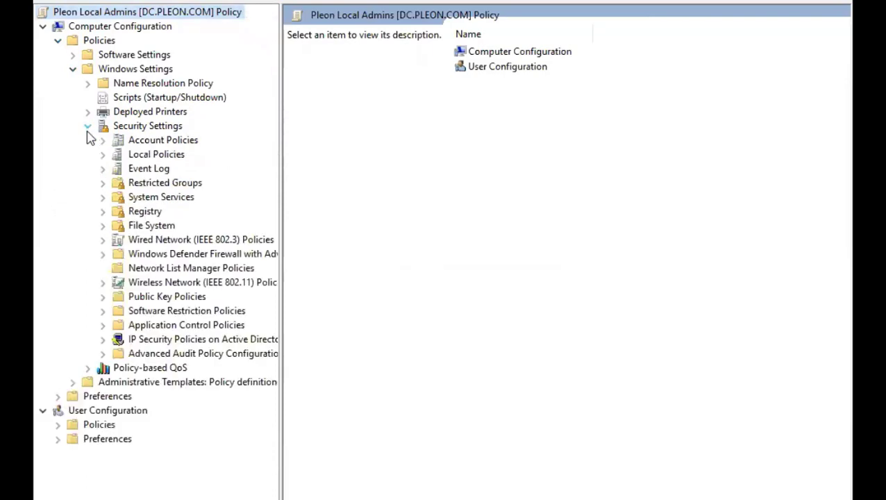
{"action": "left_click", "coordinate": [122, 185]}
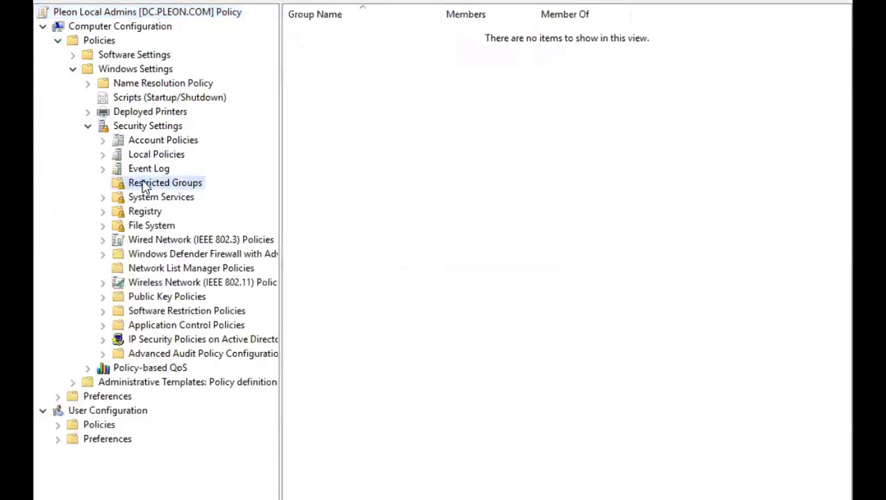
Add the Pleon Local Admins group as a restricted group
{"action": "right_click", "coordinate": [150, 185]}
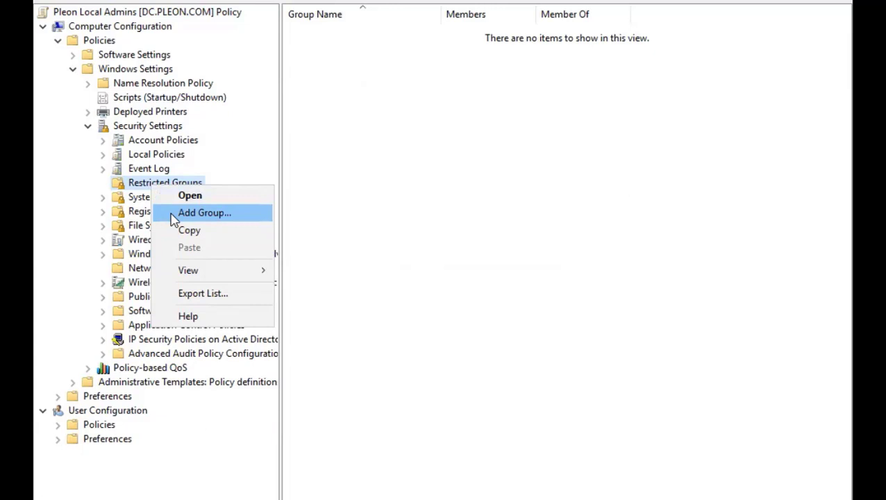
{"action": "left_click", "coordinate": [174, 213]}
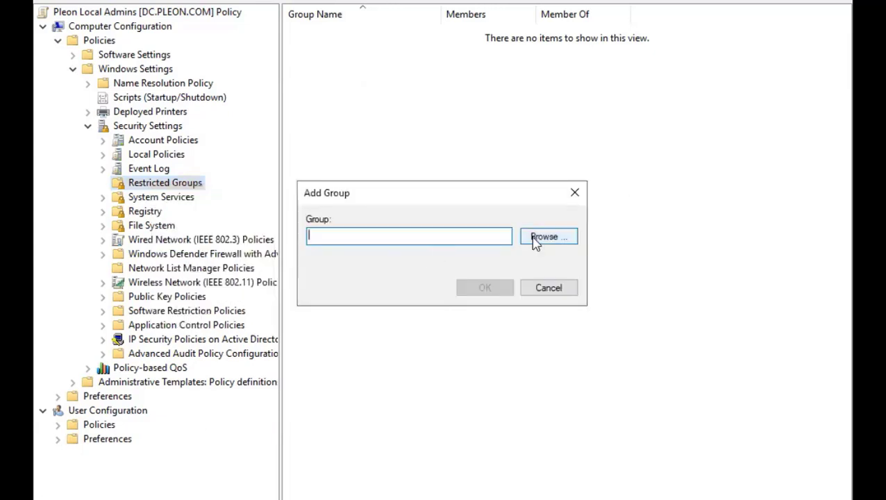
{"action": "left_click", "coordinate": [533, 238]}
{"action": "type", "text": "pleon"}
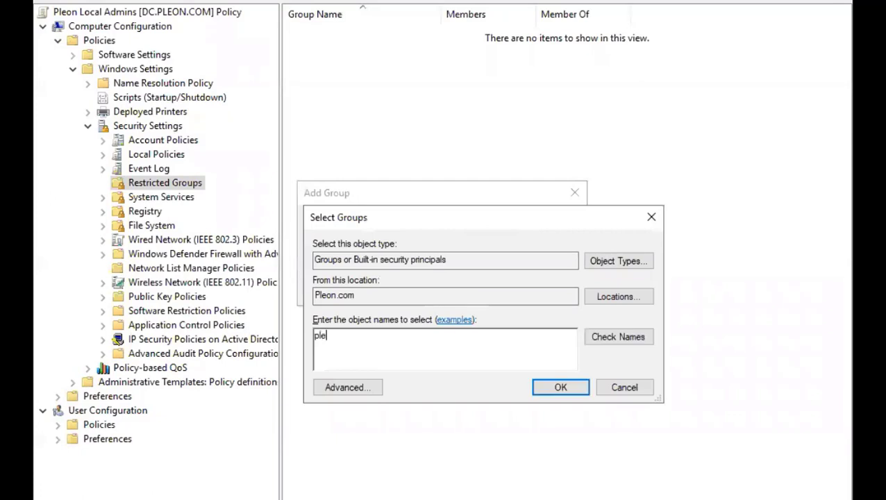
{"action": "left_click", "coordinate": [614, 341]}
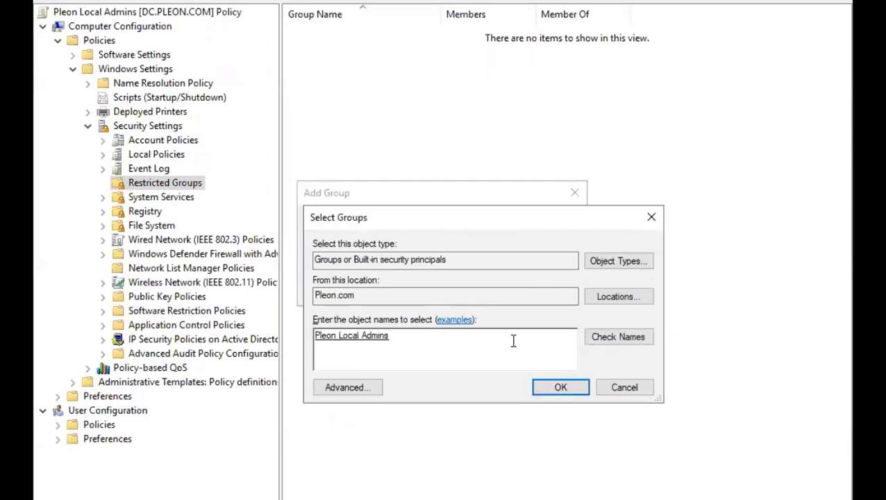
{"action": "left_click", "coordinate": [541, 387]}
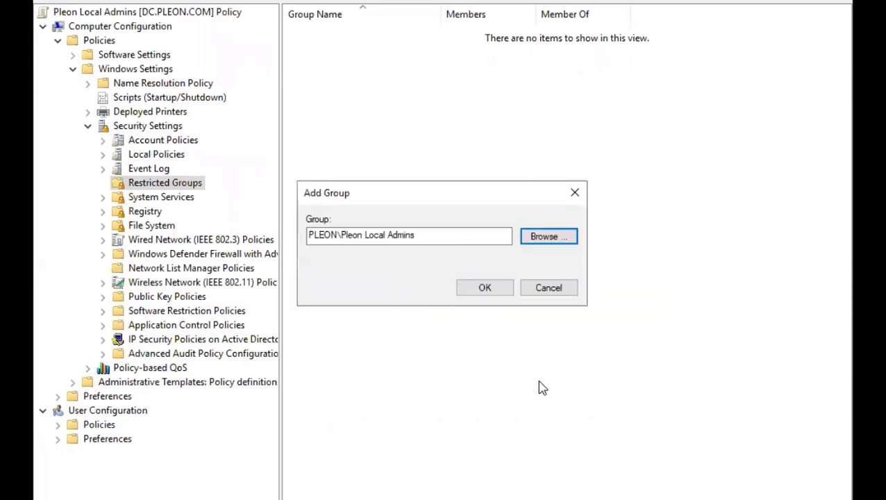
{"action": "left_click", "coordinate": [484, 288]}
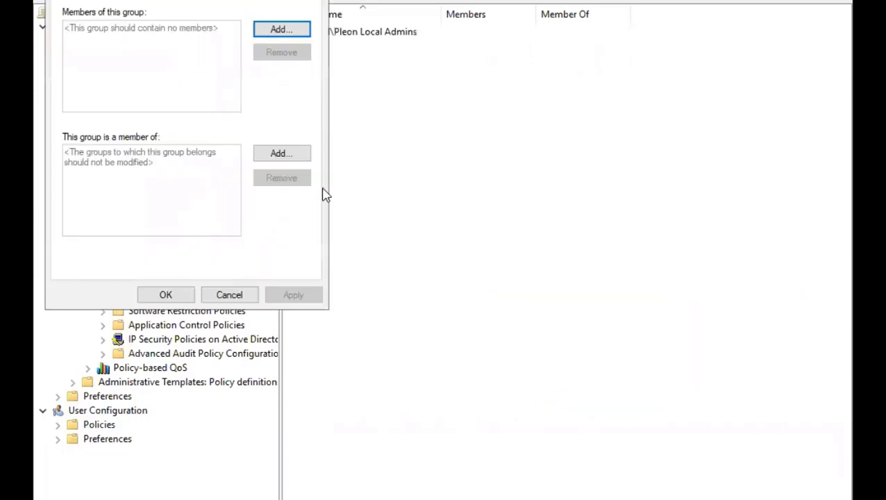
Make Pleon Local Admins a member of the Administrators group and save
{"action": "left_click", "coordinate": [281, 154]}
{"action": "type", "text": "admin"}
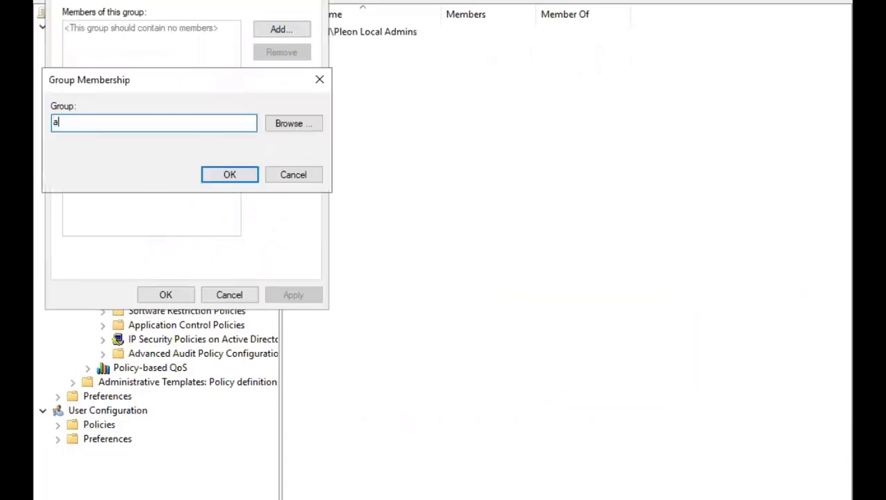
{"action": "left_click", "coordinate": [292, 123]}
{"action": "type", "text": "admin"}
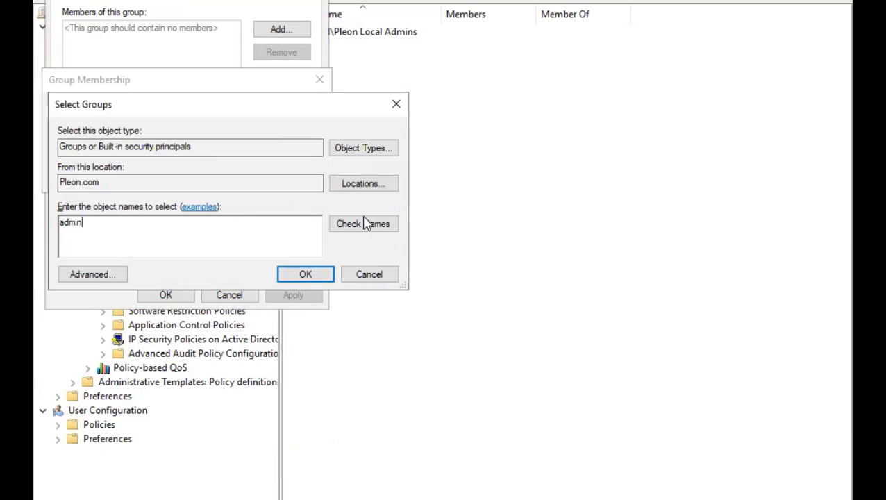
{"action": "left_click", "coordinate": [362, 222]}
{"action": "left_click", "coordinate": [296, 273]}
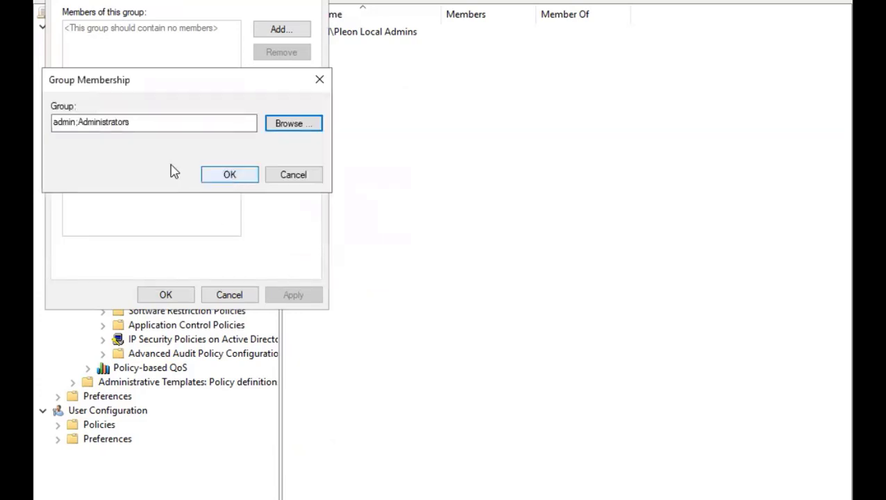
{"action": "left_click_drag", "start_coordinate": [80, 122], "coordinate": [52, 122]}
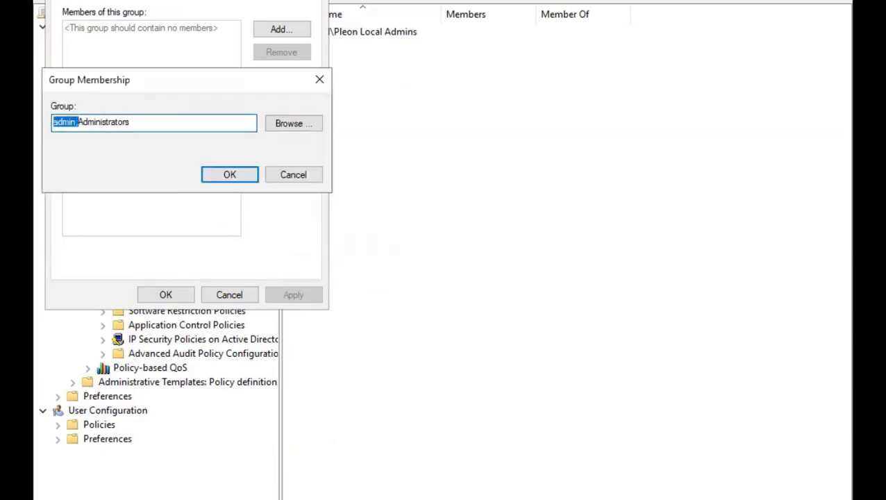
{"action": "key", "text": "Delete"}
{"action": "left_click", "coordinate": [212, 170]}
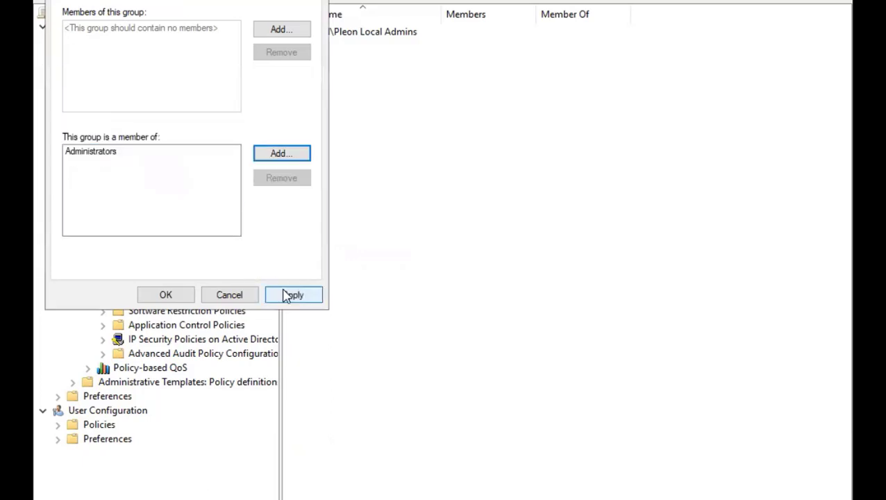
{"action": "left_click", "coordinate": [286, 296]}
{"action": "left_click", "coordinate": [176, 299]}
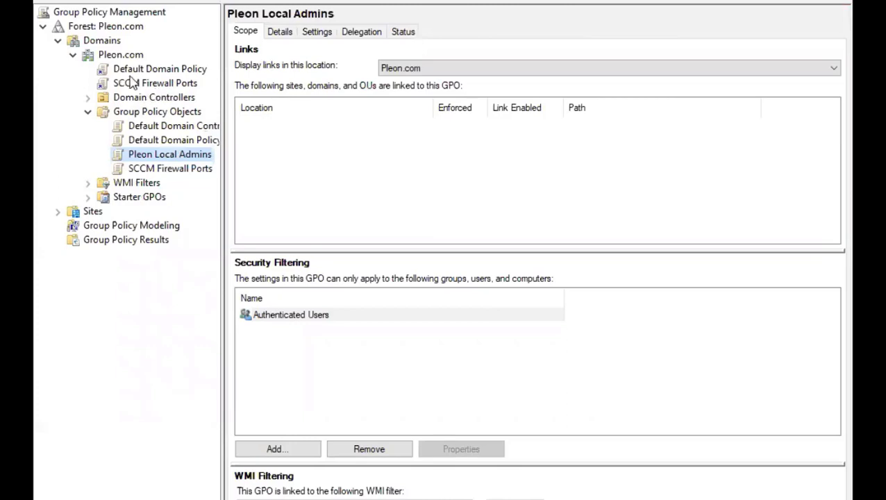
Link the existing Pleon Local Admins GPO to the Pleon.com domain
{"action": "left_click", "coordinate": [116, 56]}
{"action": "right_click", "coordinate": [126, 60]}
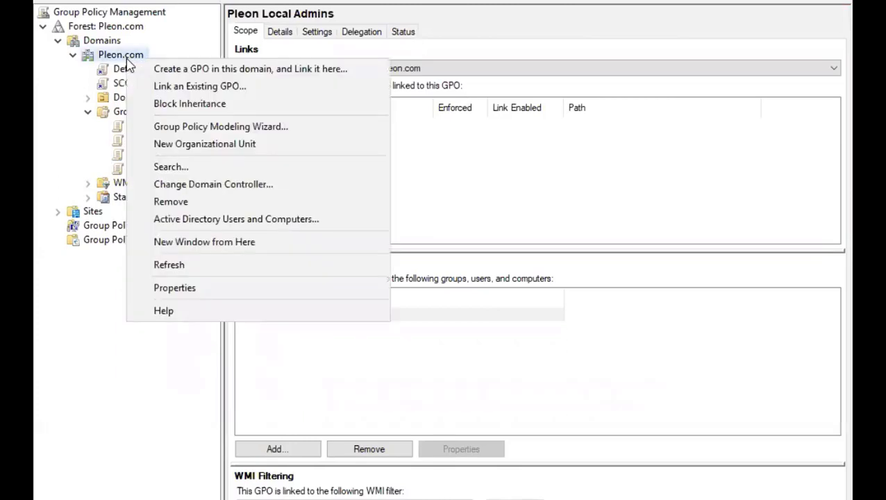
{"action": "left_click", "coordinate": [161, 86]}
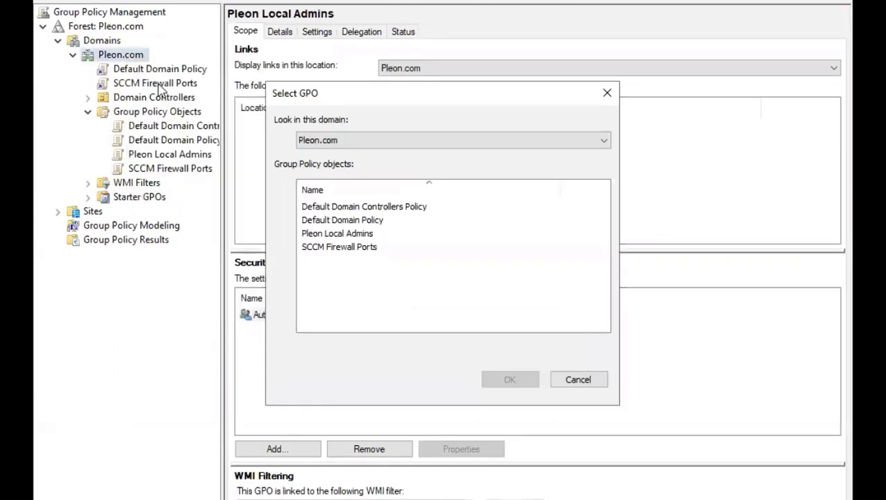
{"action": "left_click", "coordinate": [314, 237]}
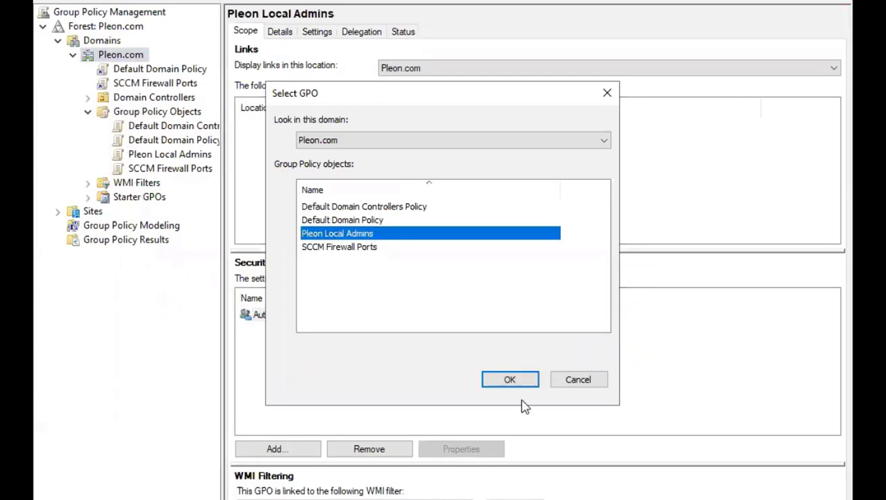
{"action": "left_click", "coordinate": [510, 382]}
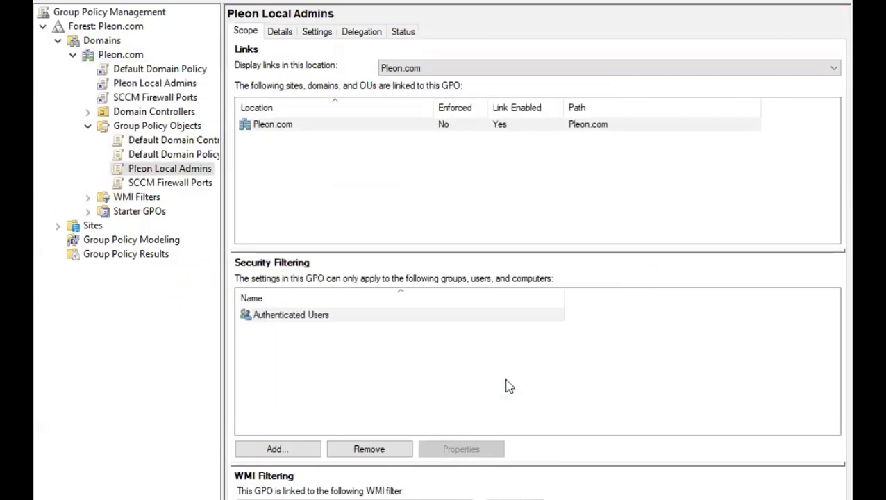
Review the GPO's Settings report after dismissing the Internet Explorer security warning
{"action": "left_click", "coordinate": [312, 35]}
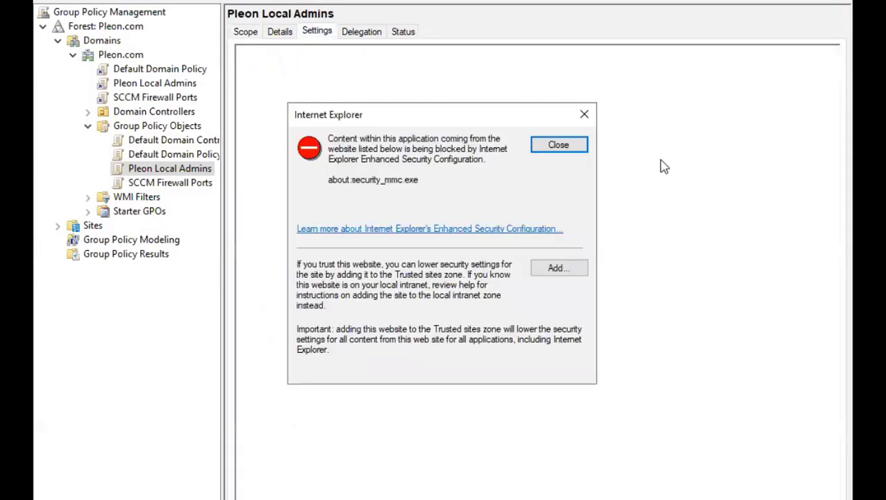
{"action": "left_click", "coordinate": [584, 116]}
{"action": "scroll", "coordinate": [564, 195], "scroll_direction": "down", "scroll_amount": 8}
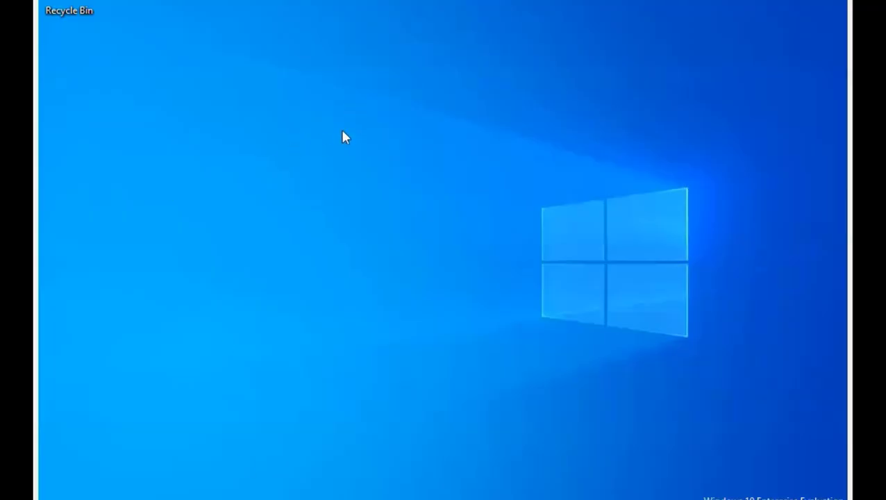
Run gpupdate /force in an administrator Command Prompt on the Windows 10 test PC
{"action": "key", "text": "super"}
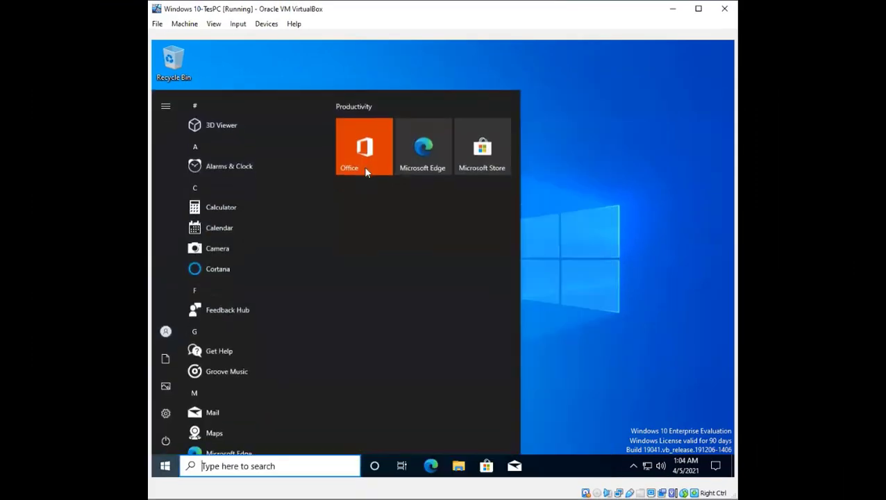
{"action": "type", "text": "cmd"}
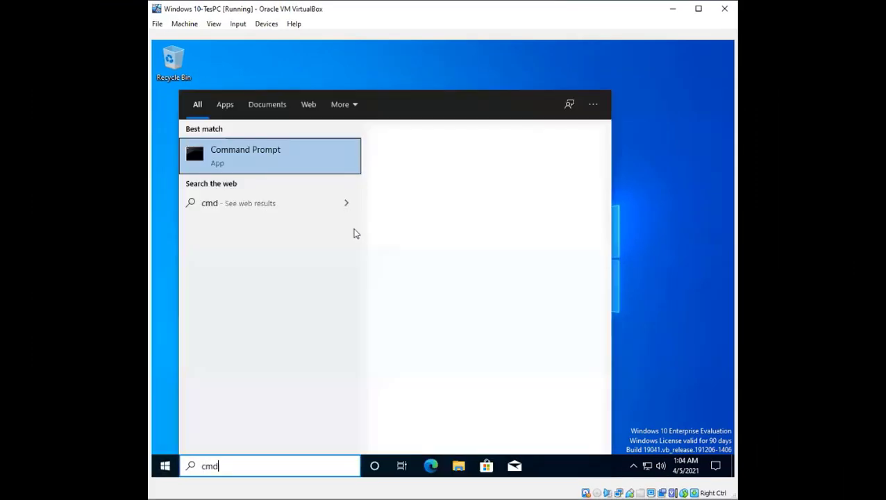
{"action": "left_click", "coordinate": [405, 261]}
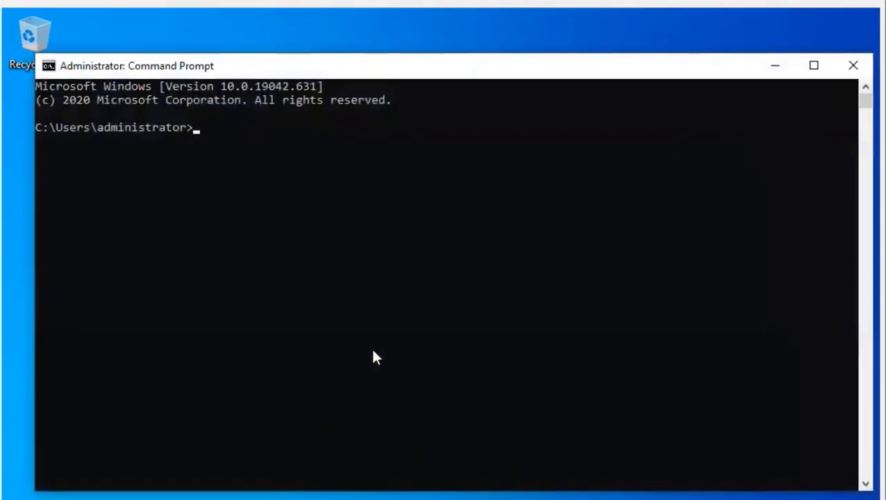
{"action": "type", "text": "gpupdate /for"}
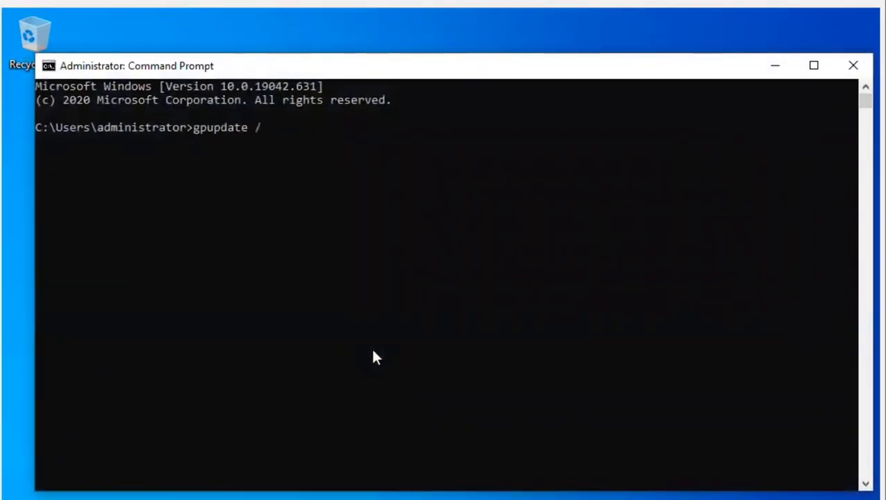
{"action": "type", "text": "ce"}
{"action": "key", "text": "Return"}
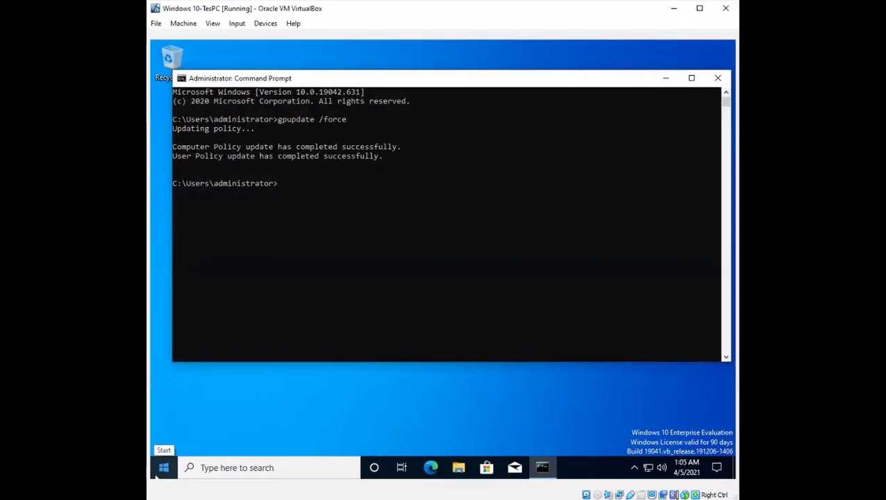
In Computer Management, open the local Administrators group and find PLEON\Pleon Local Admins among its members
{"action": "left_click", "coordinate": [164, 466]}
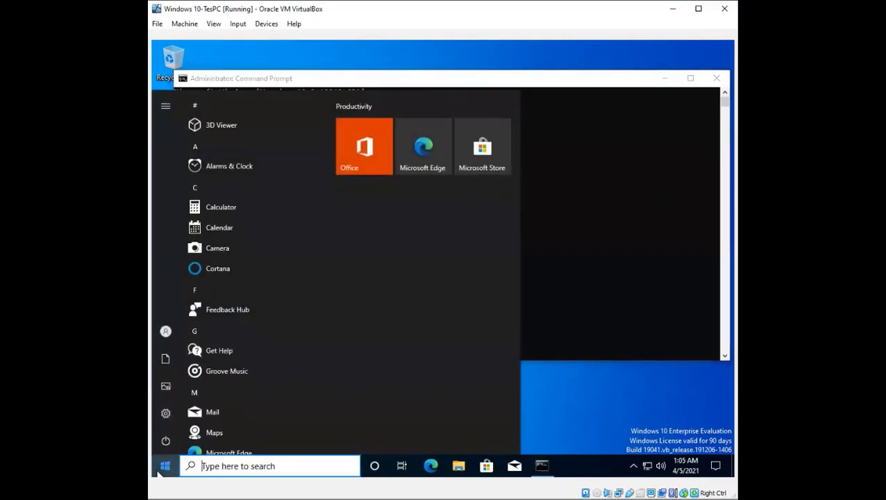
{"action": "type", "text": "dompute"}
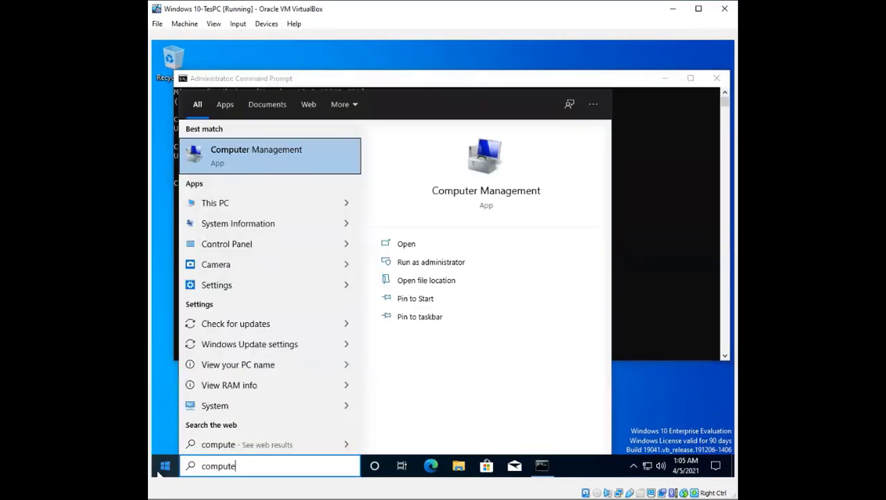
{"action": "left_click", "coordinate": [164, 465]}
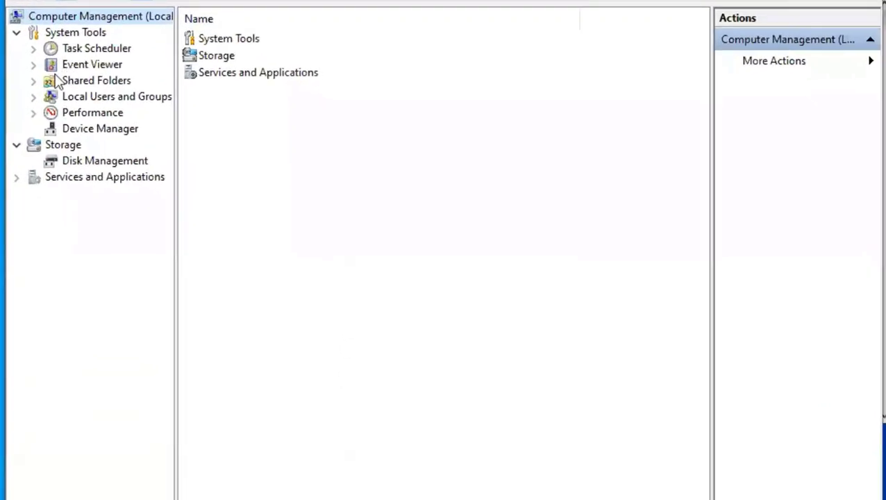
{"action": "left_click", "coordinate": [32, 97]}
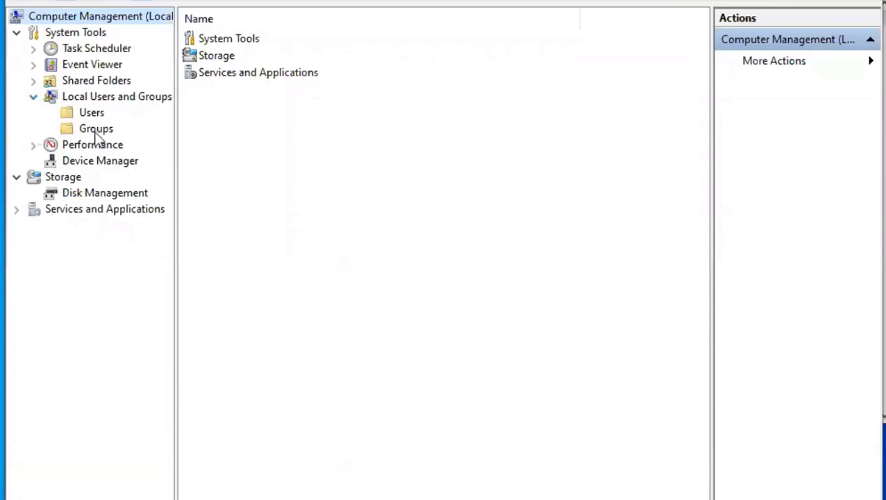
{"action": "left_click", "coordinate": [95, 131]}
{"action": "left_click", "coordinate": [244, 61]}
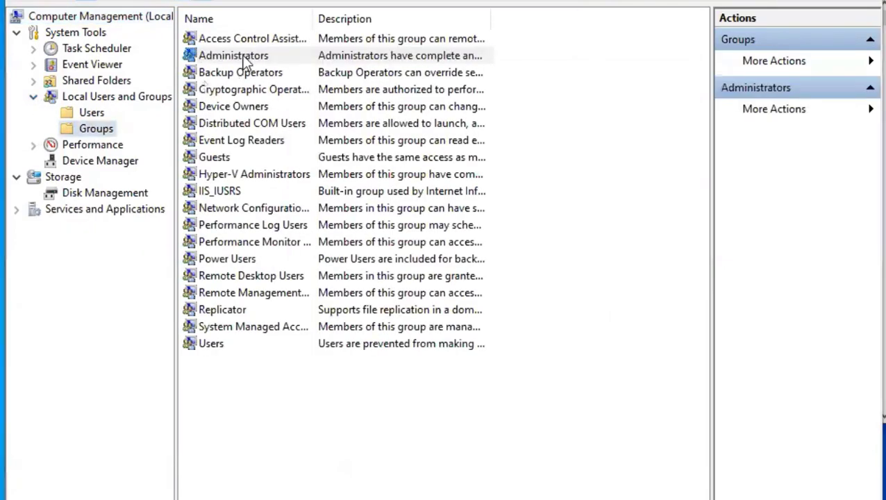
{"action": "double_click", "coordinate": [244, 62]}
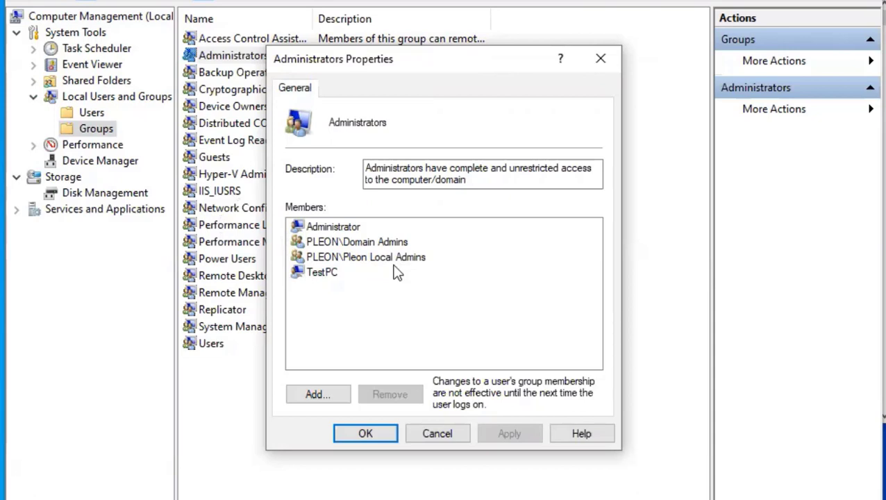
{"action": "left_click", "coordinate": [384, 257]}
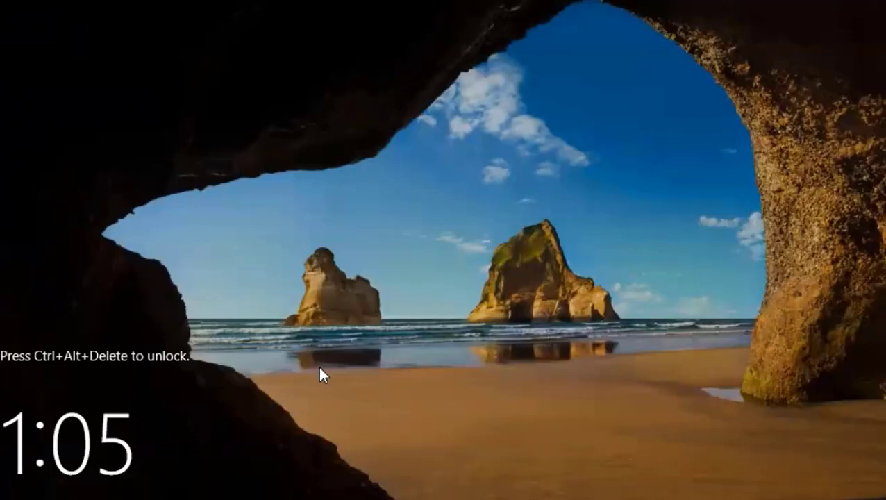
Sign in to the SCCM server and launch Command Prompt as administrator
{"action": "key", "text": "ctrl+alt+Delete"}
{"action": "type", "text": "•••"}
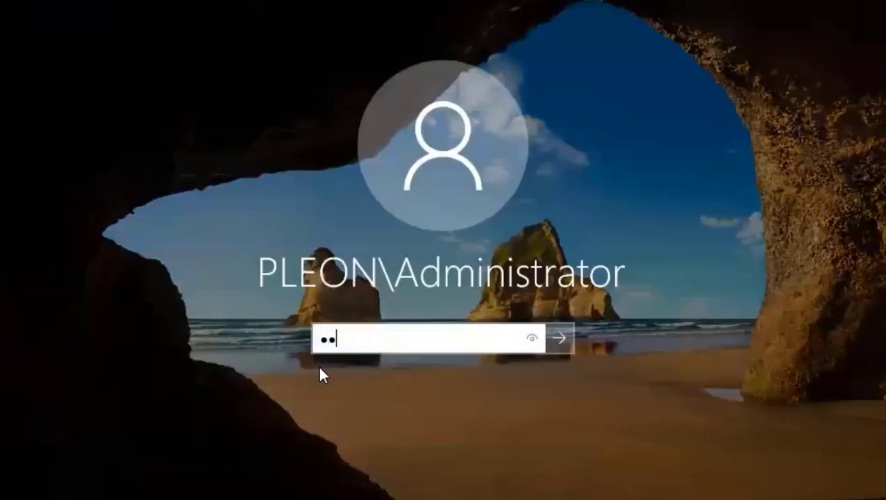
{"action": "type", "text": "•••••"}
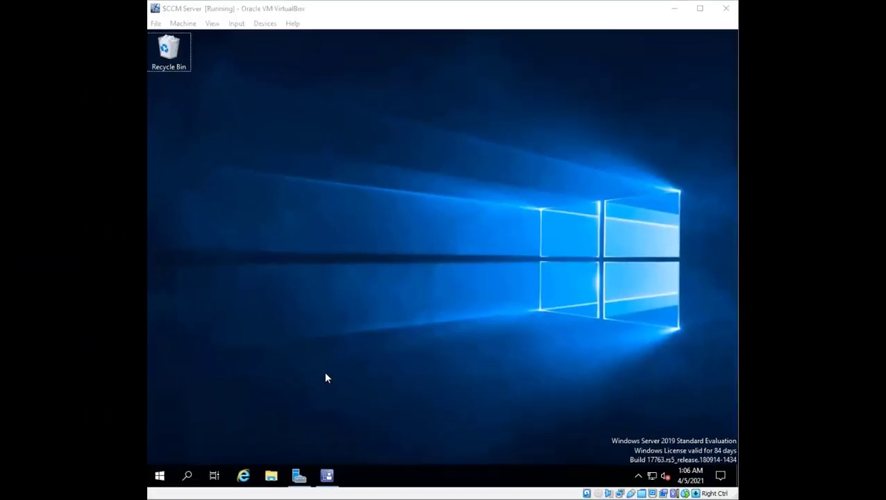
{"action": "key", "text": "super"}
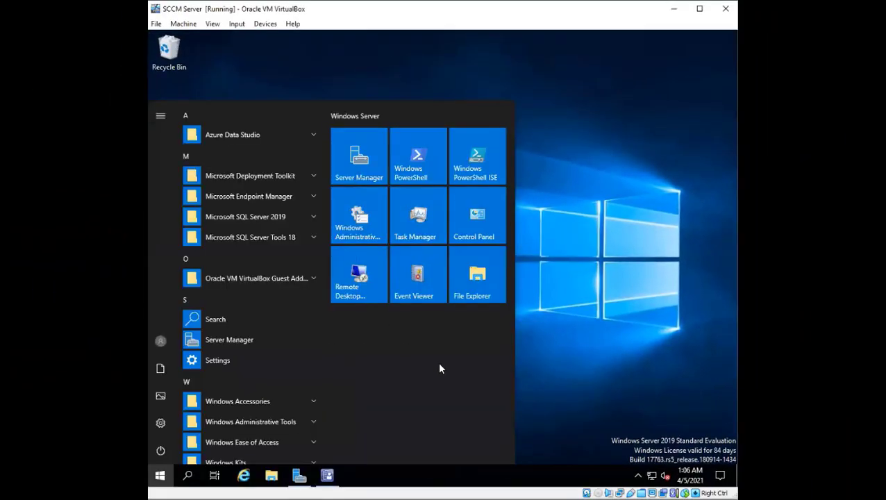
{"action": "key", "text": "super"}
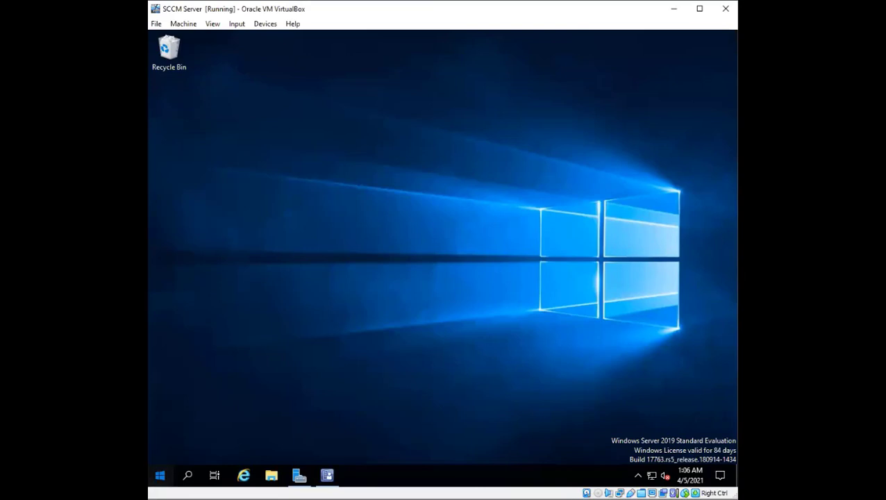
{"action": "key", "text": "super"}
{"action": "type", "text": "cmd"}
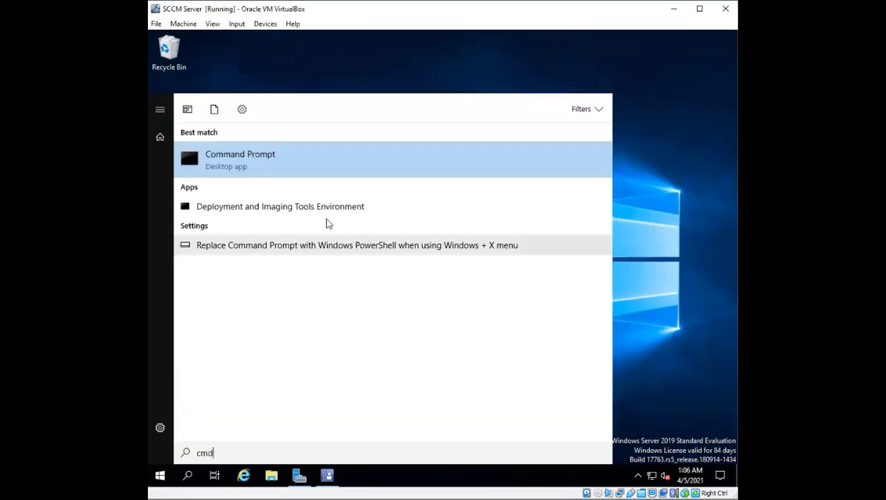
{"action": "left_click", "coordinate": [279, 161]}
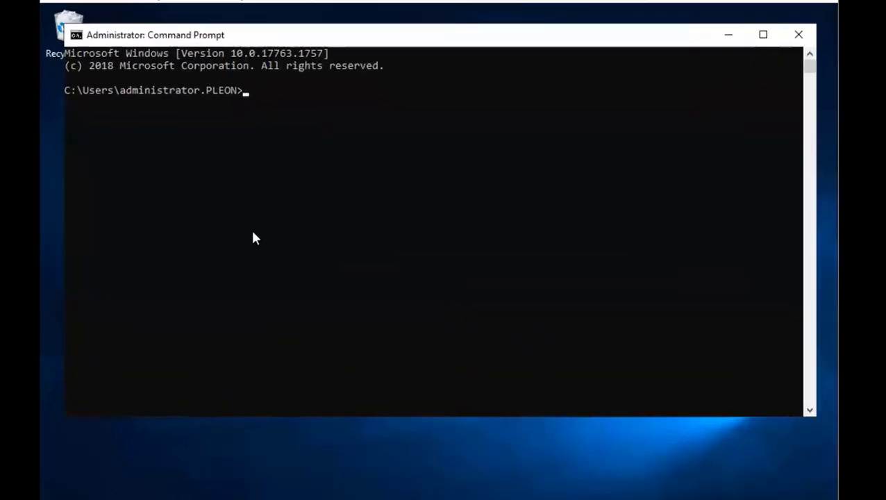
Run gpupdate /force to refresh the server's Group Policy
{"action": "type", "text": "s"}
{"action": "key", "text": "BackSpace"}
{"action": "type", "text": "gpupdate"}
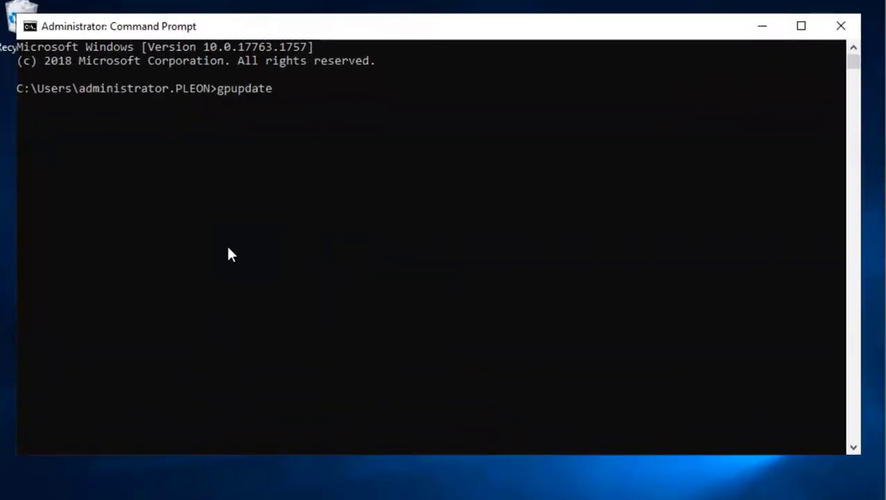
{"action": "type", "text": " /force"}
{"action": "key", "text": "Return"}
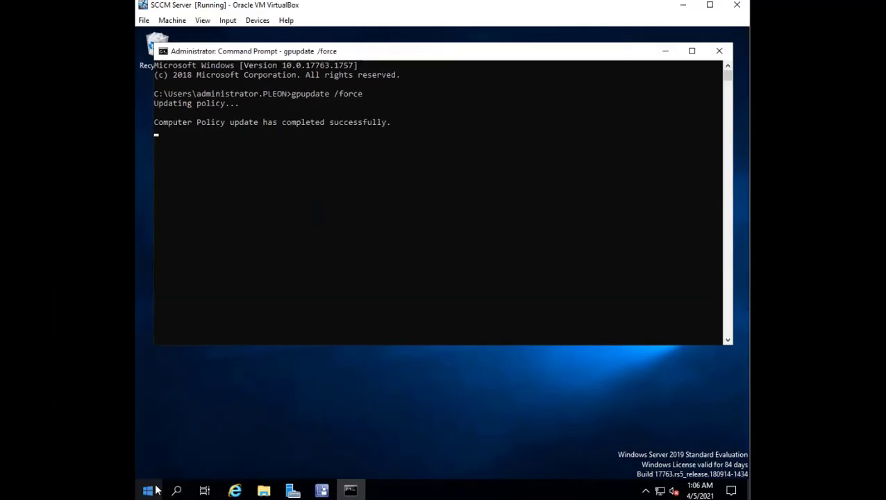
{"action": "left_click", "coordinate": [161, 475]}
Confirm PLEON\Pleon Local Admins in the server's local Administrators, then return to the ADUC Users container
{"action": "type", "text": "computer"}
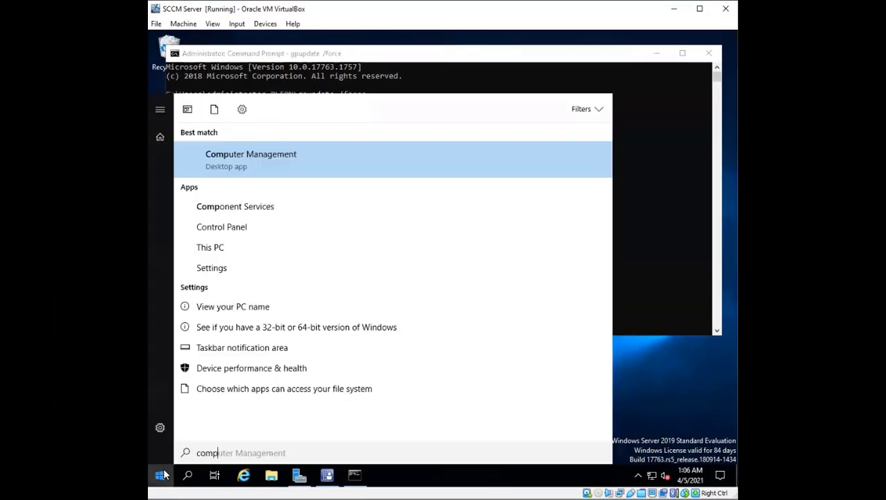
{"action": "left_click", "coordinate": [289, 175]}
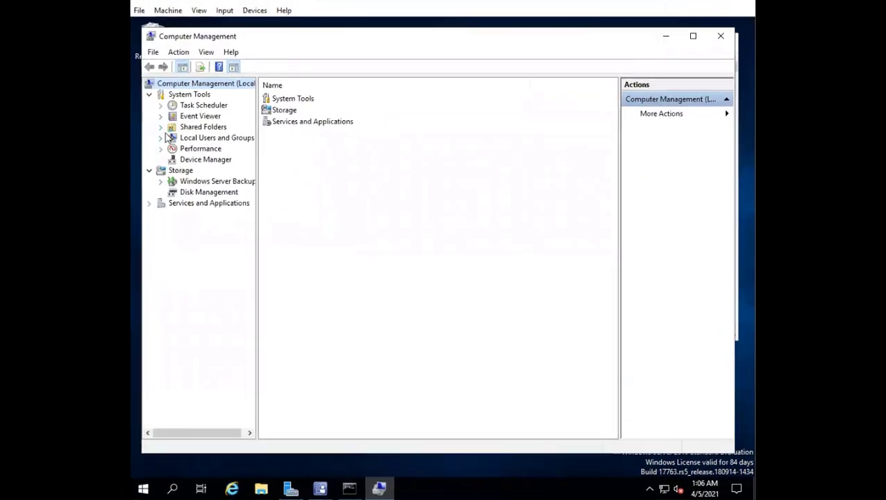
{"action": "left_click", "coordinate": [176, 139]}
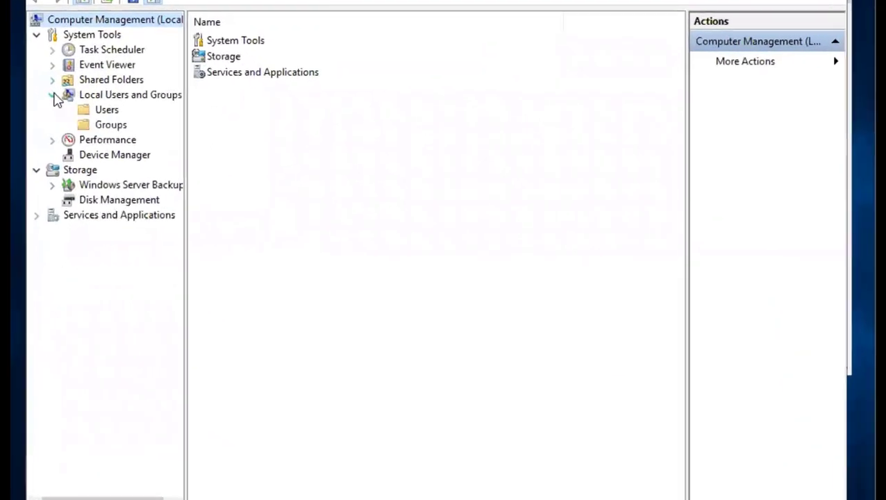
{"action": "left_click", "coordinate": [87, 125]}
{"action": "double_click", "coordinate": [223, 57]}
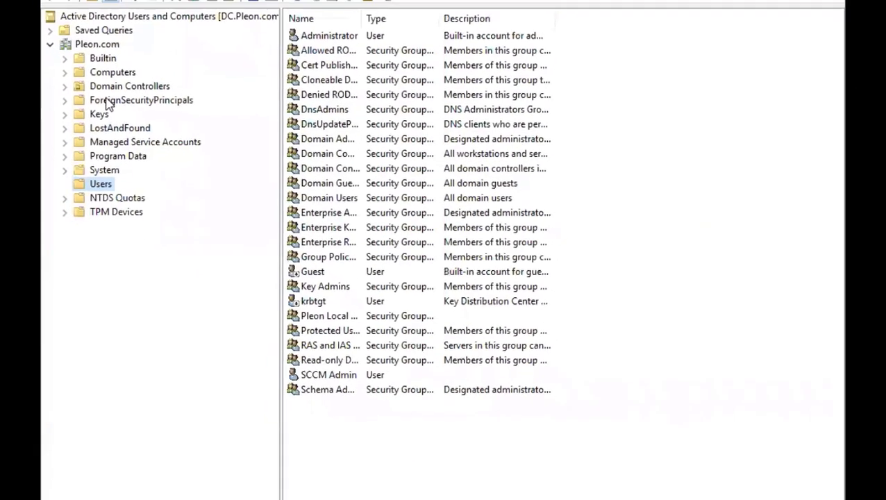
{"action": "left_click", "coordinate": [112, 68]}
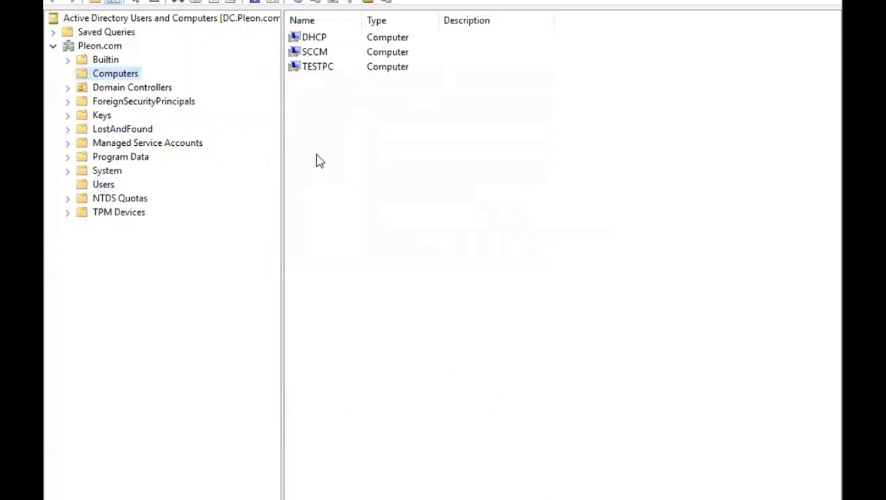
{"action": "left_click", "coordinate": [111, 186]}
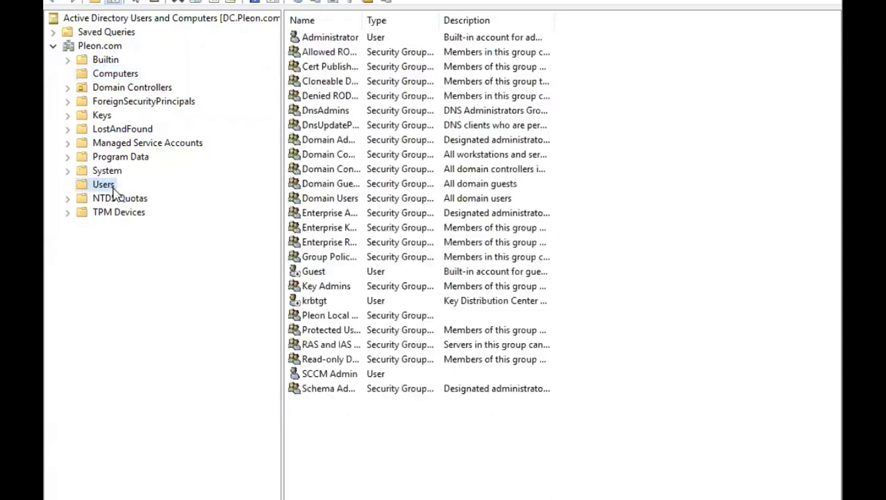